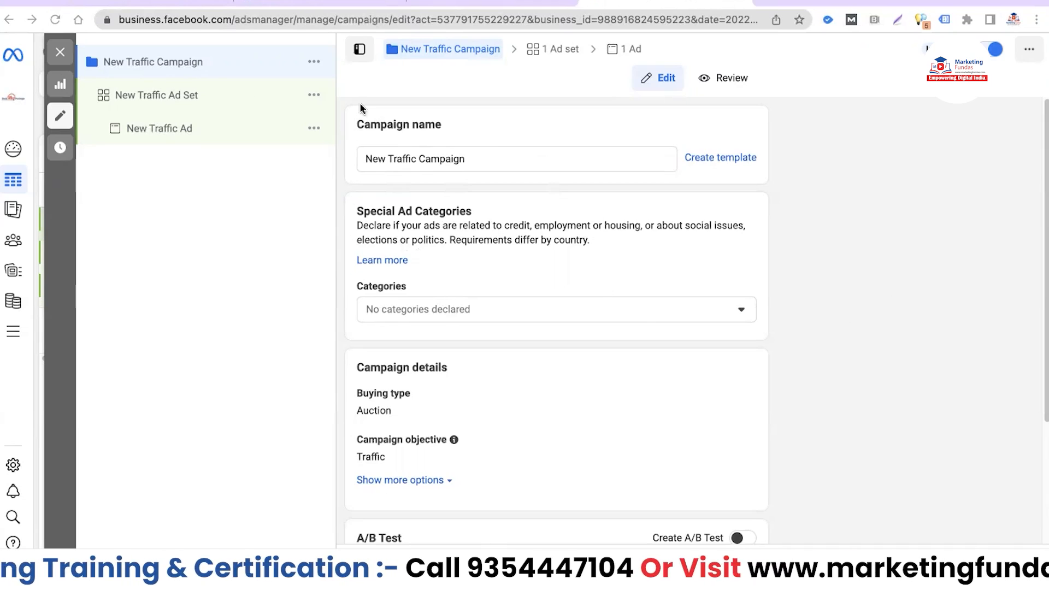
# Step: Review the campaign-level settings, including special ad categories, campaign details, A/B test and Advantage campaign budget
pyautogui.scroll(-1, 539, 294)
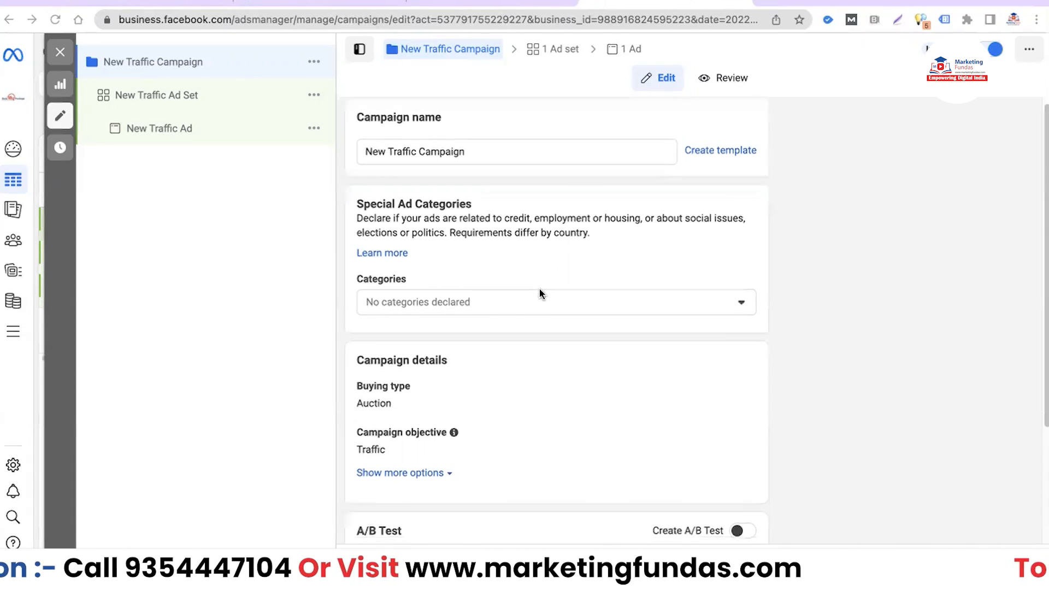
pyautogui.scroll(-3, 540, 295)
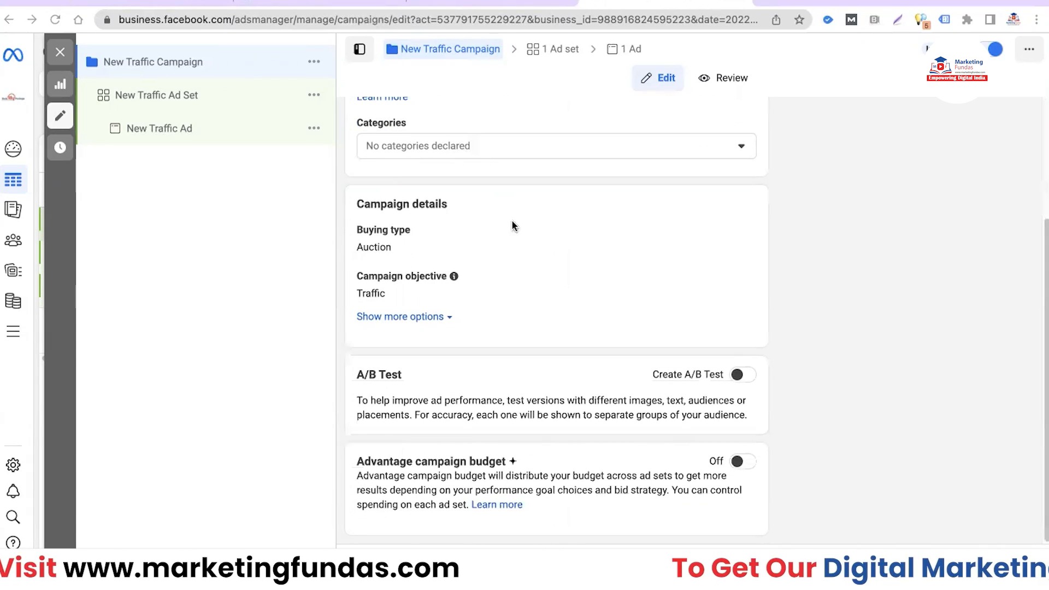
pyautogui.scroll(3, 514, 223)
pyautogui.scroll(-3, 519, 229)
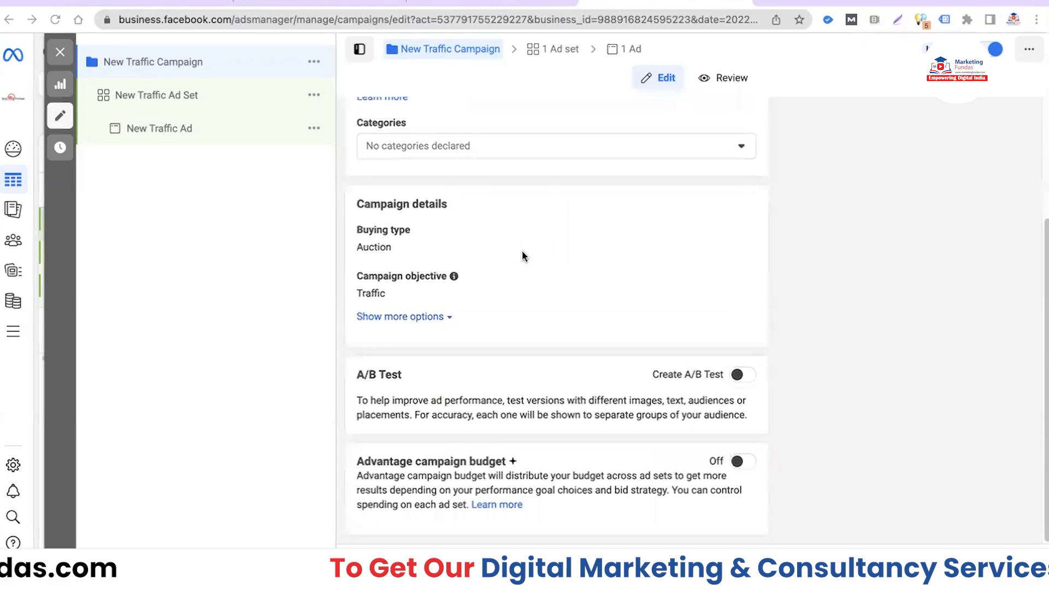
pyautogui.scroll(3, 522, 254)
pyautogui.scroll(-3, 524, 255)
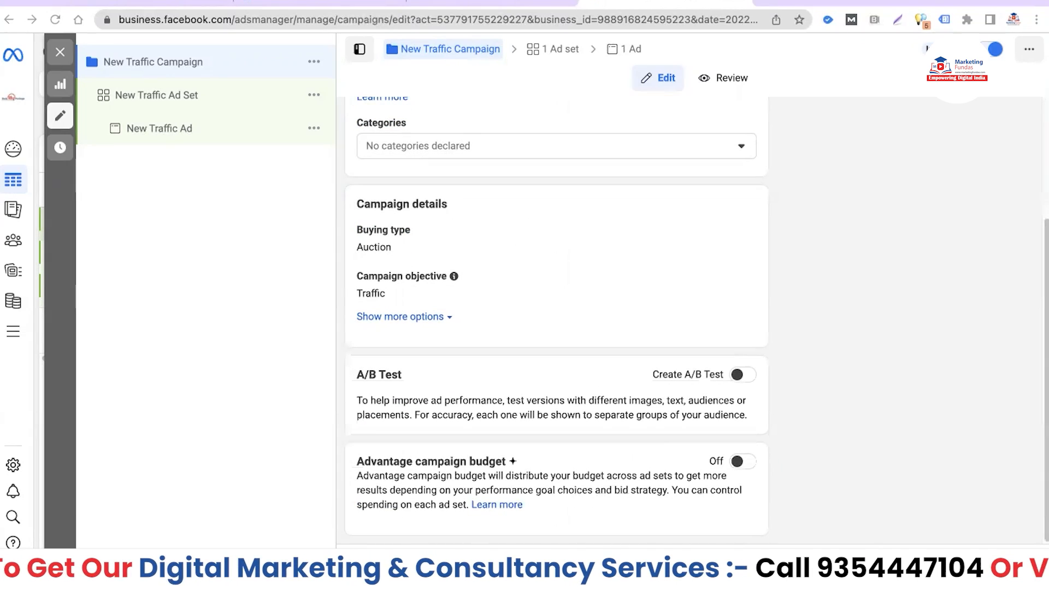
# Step: Open the New Traffic Ad Set for editing and review its conversion location options
pyautogui.click(156, 95)
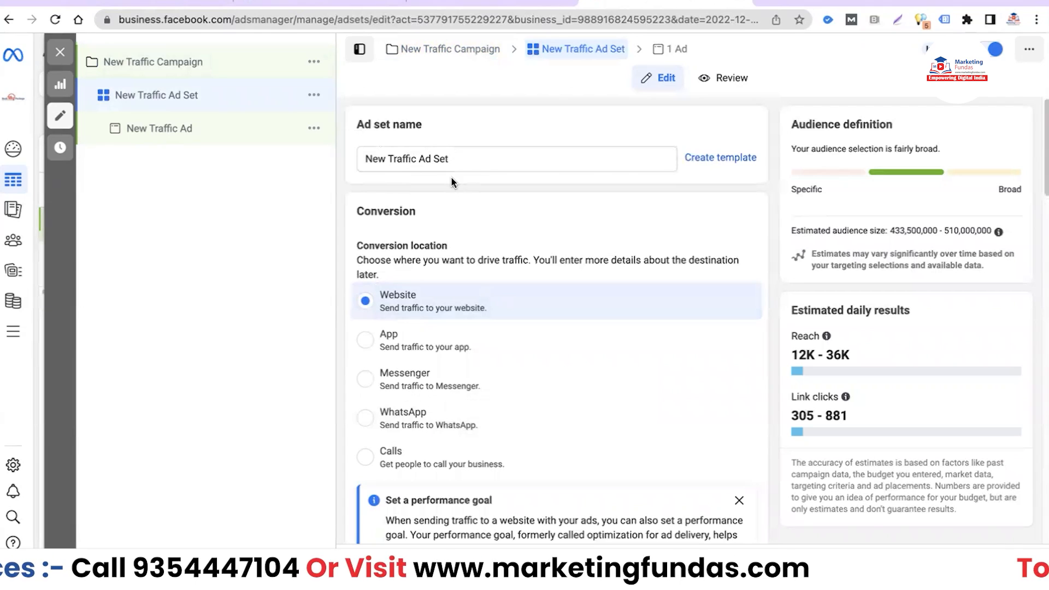
pyautogui.scroll(-2, 535, 227)
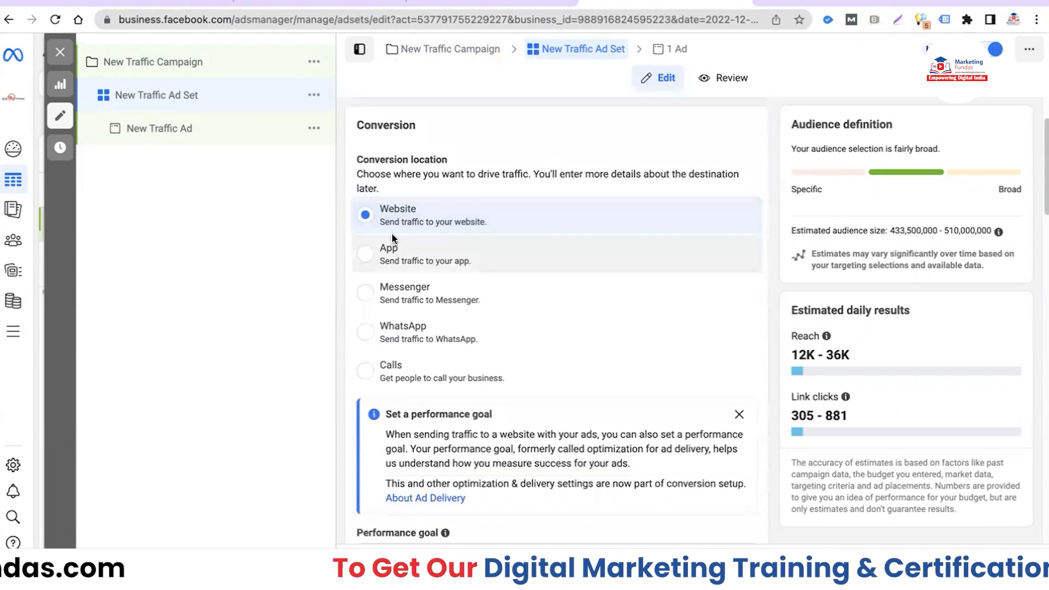
pyautogui.scroll(1, 452, 252)
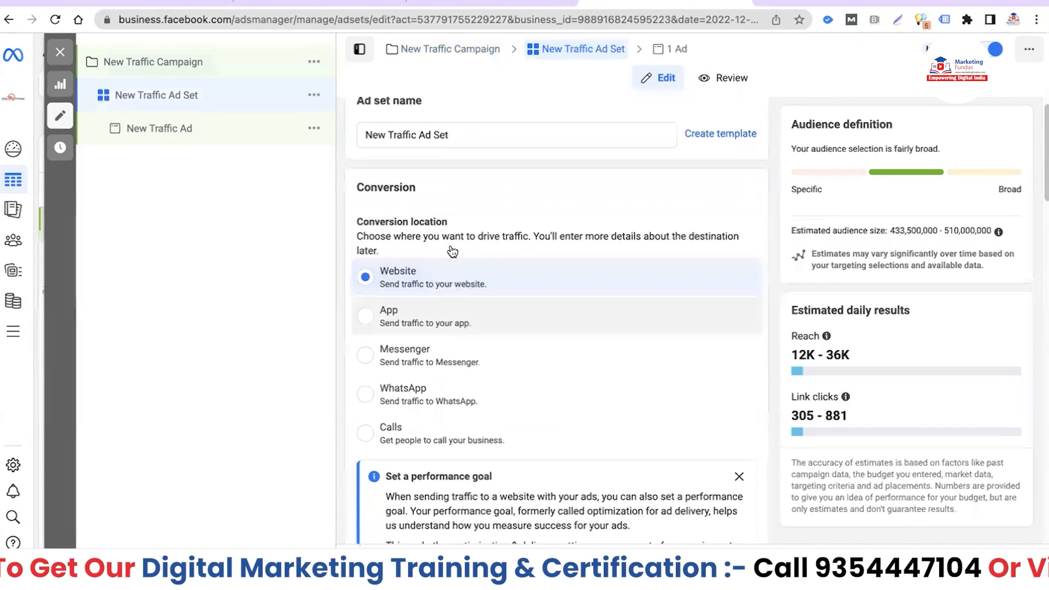
pyautogui.scroll(1, 452, 252)
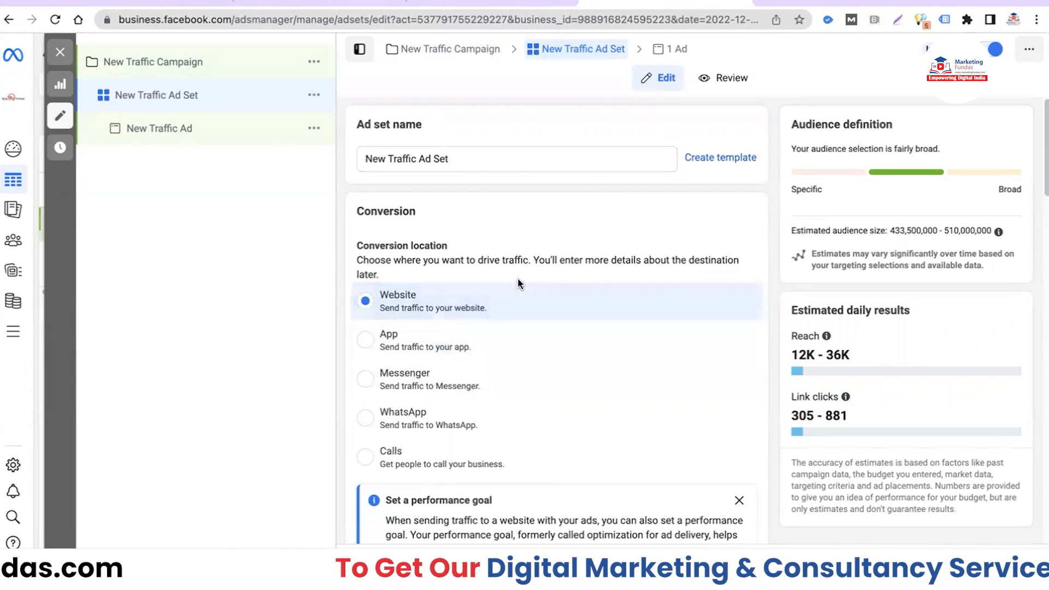
# Step: Review the ad set's performance goal, dynamic creative, budget and schedule settings down to the Audience section
pyautogui.scroll(-2, 519, 279)
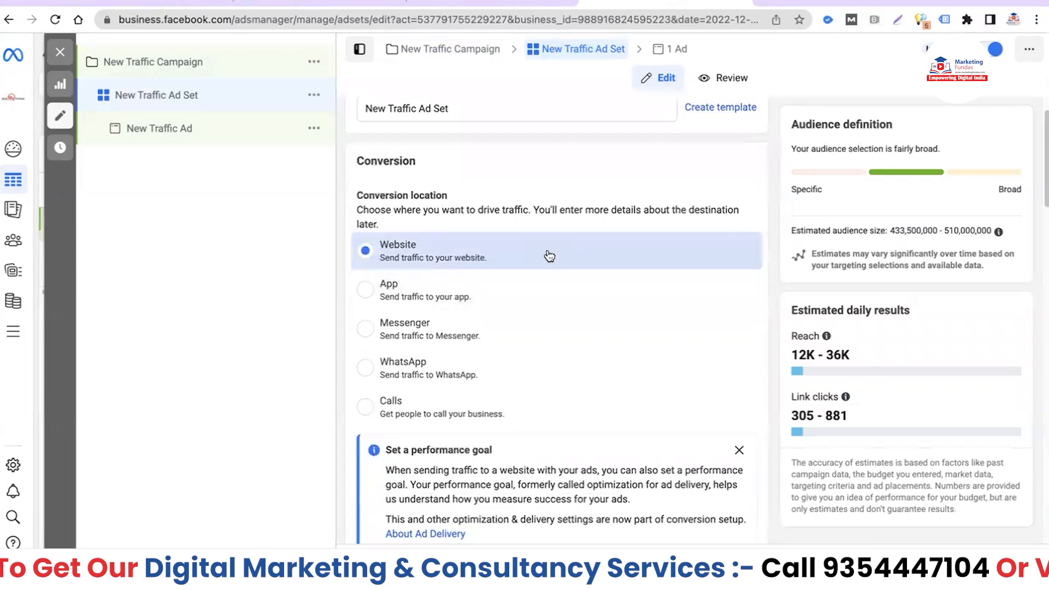
pyautogui.scroll(-5, 549, 256)
pyautogui.scroll(-1, 550, 255)
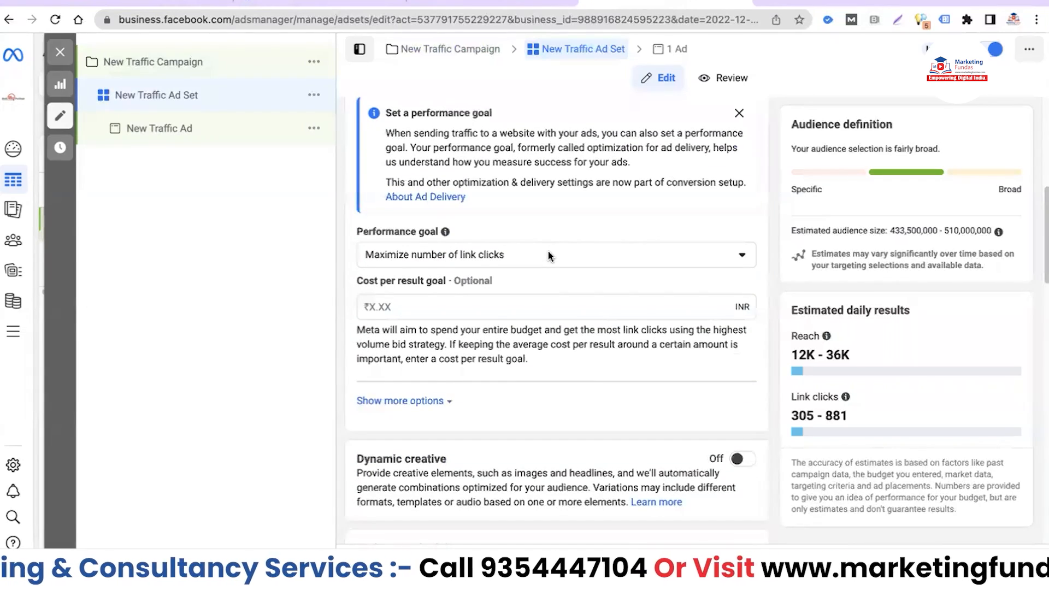
pyautogui.scroll(-5, 549, 255)
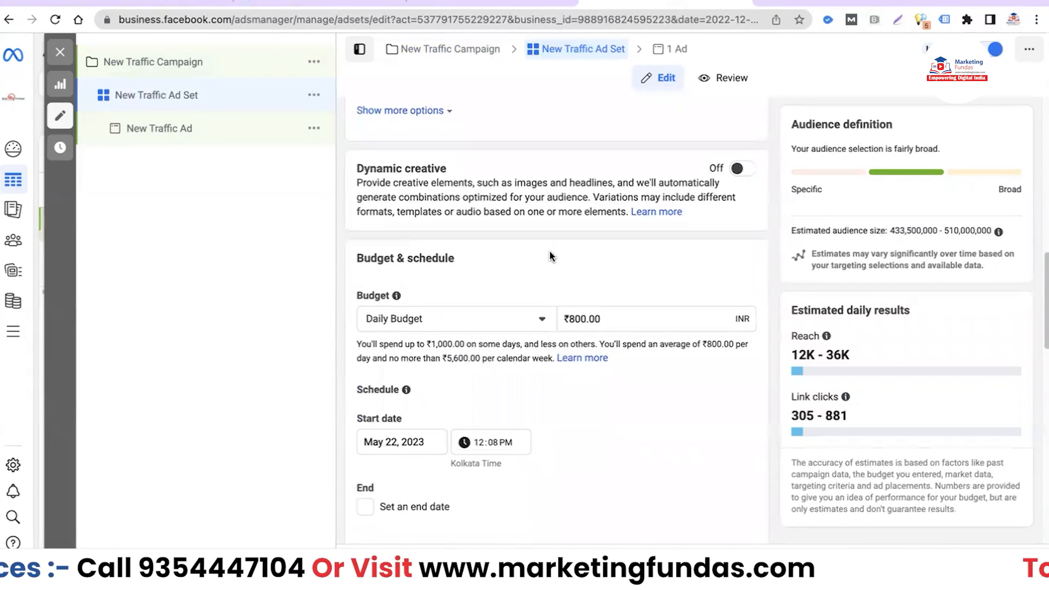
pyautogui.scroll(-3, 550, 254)
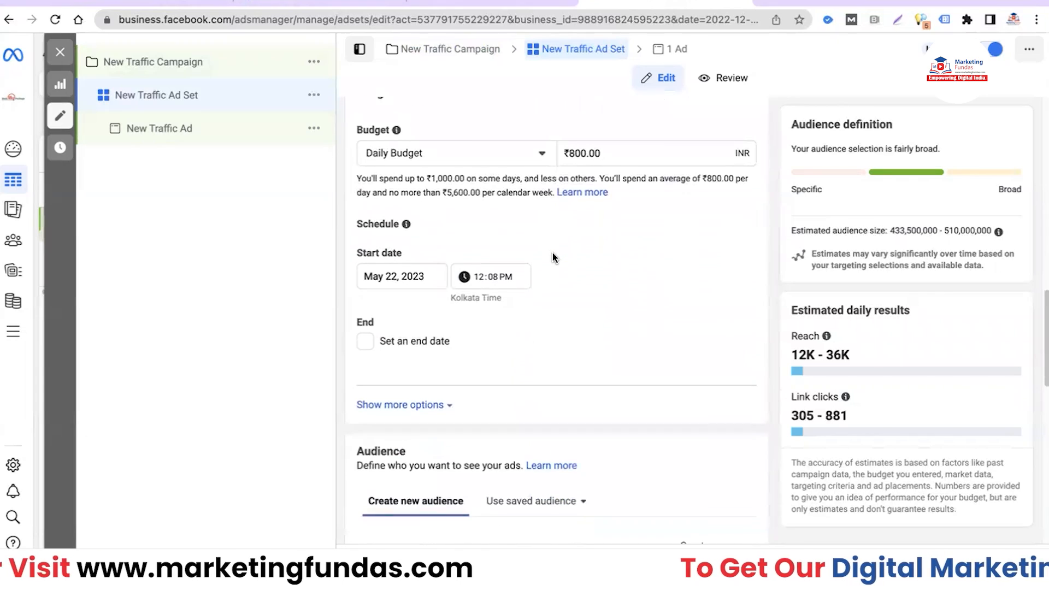
pyautogui.scroll(-3, 552, 255)
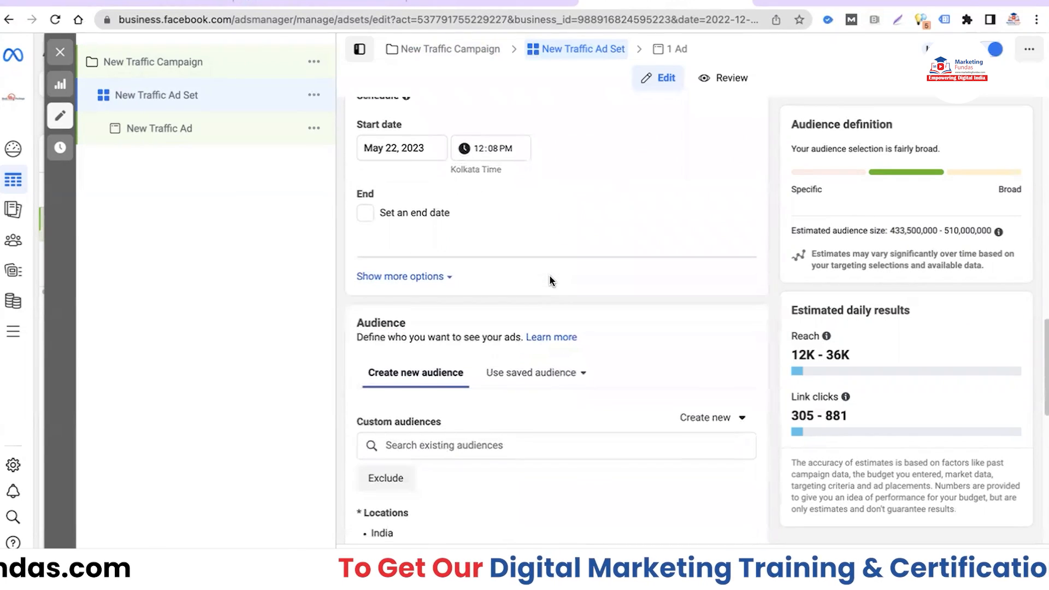
pyautogui.scroll(5, 551, 280)
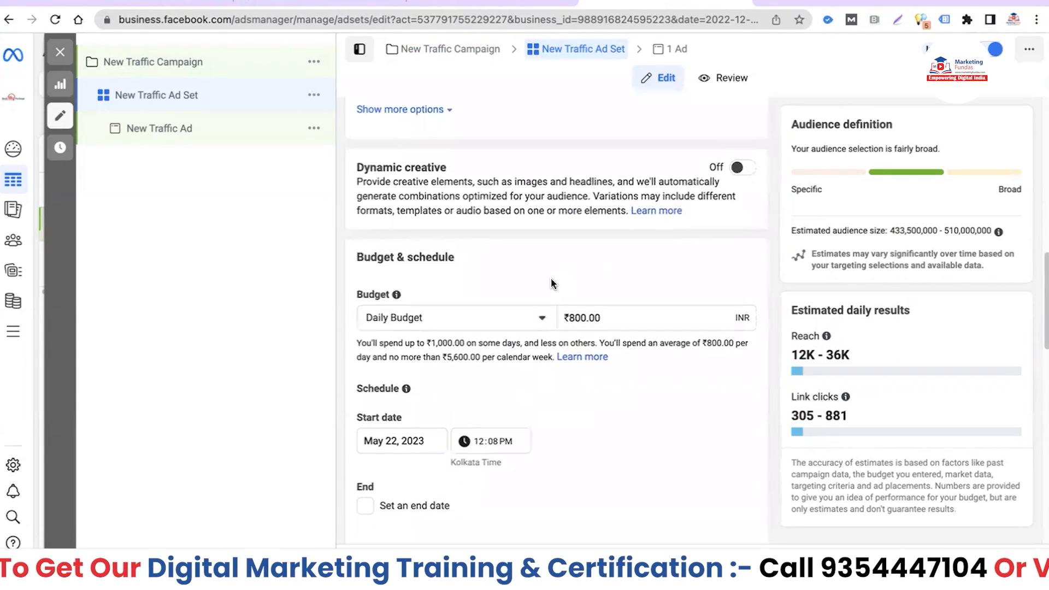
pyautogui.scroll(-7, 551, 282)
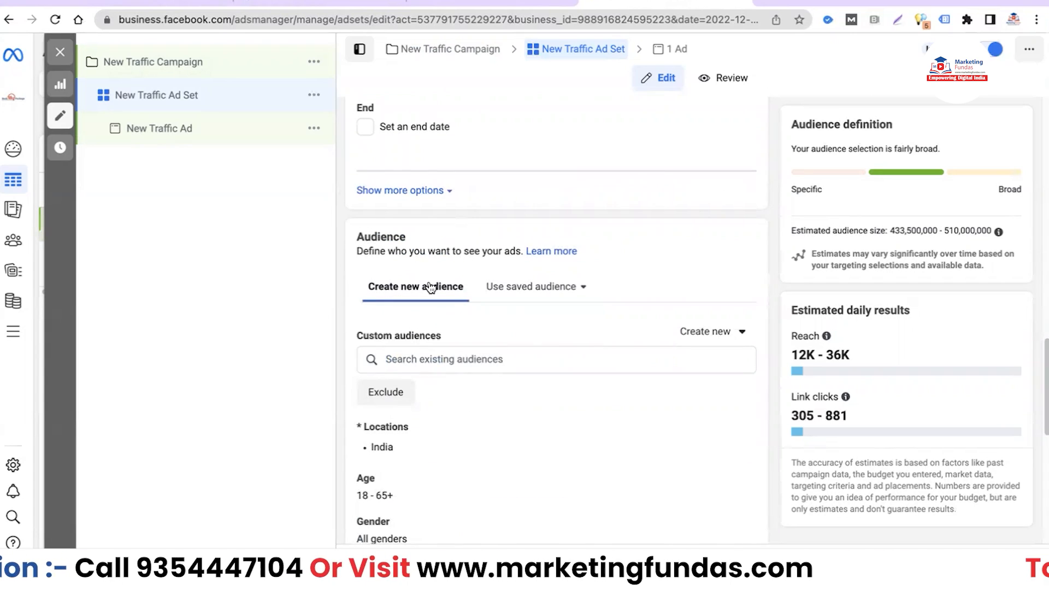
pyautogui.scroll(-2, 468, 274)
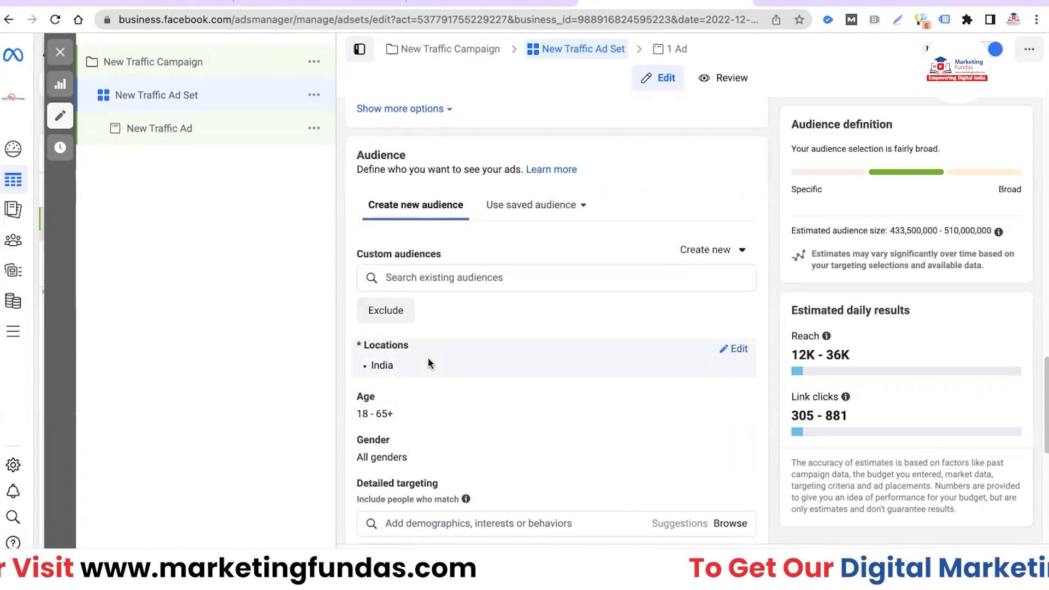
# Step: Check the saved audiences and the audience types available for creation, and look over the location, age, gender and detailed targeting fields
pyautogui.click(582, 211)
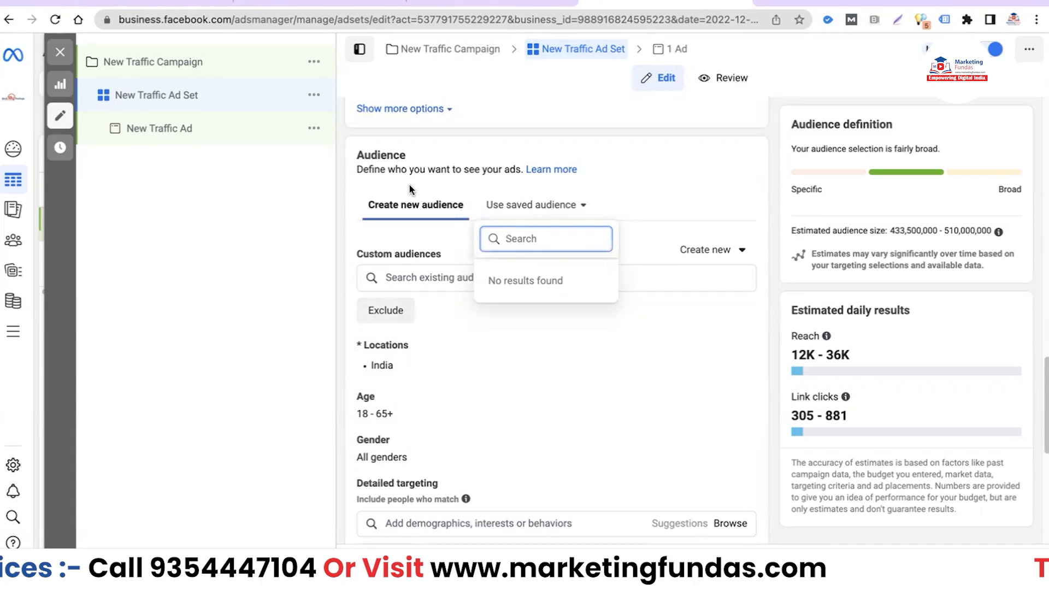
pyautogui.click(665, 193)
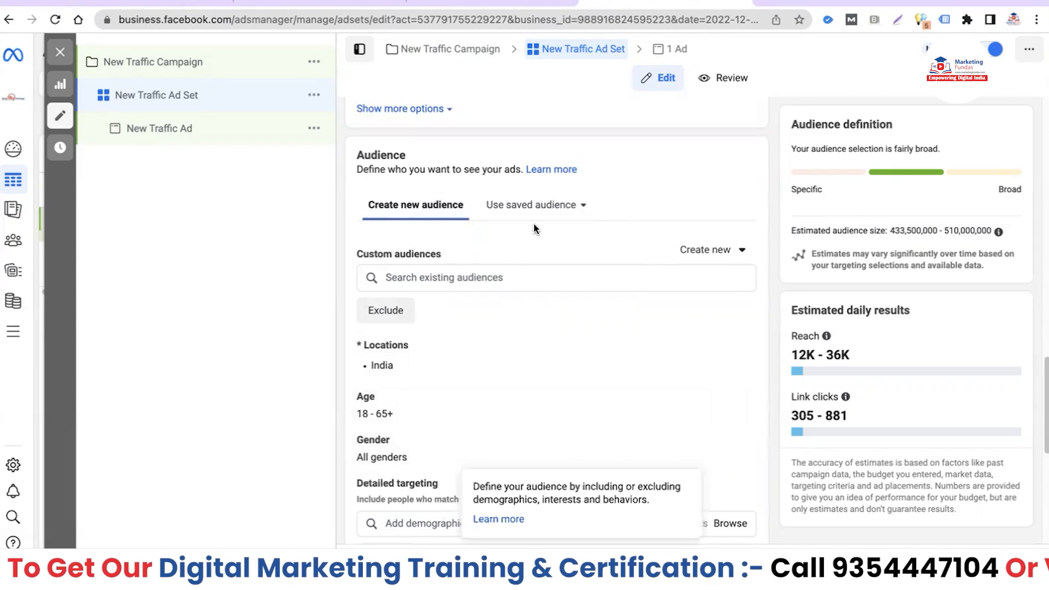
pyautogui.click(564, 208)
pyautogui.click(655, 201)
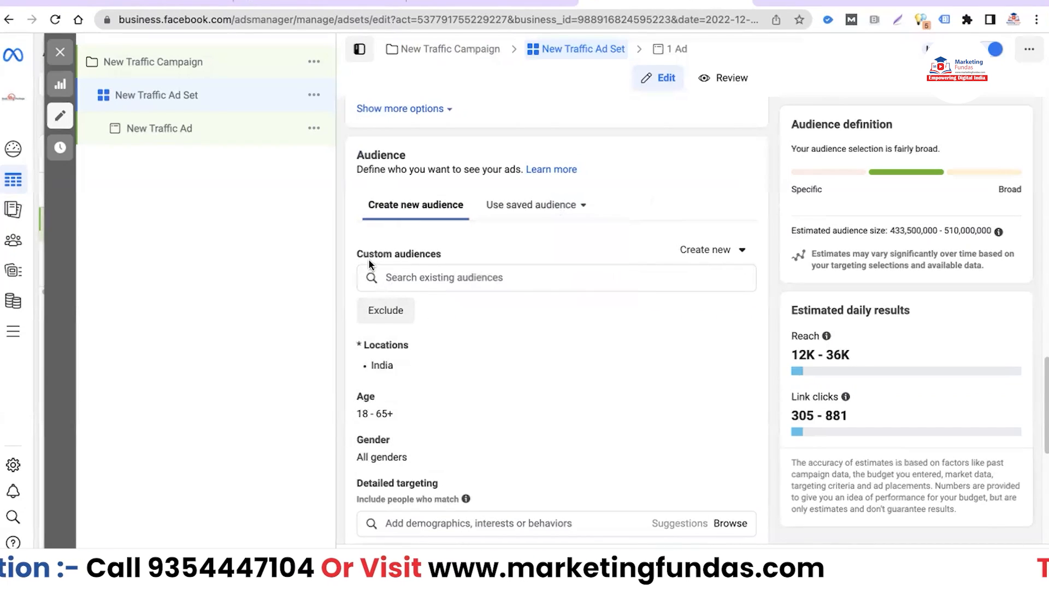
pyautogui.click(743, 252)
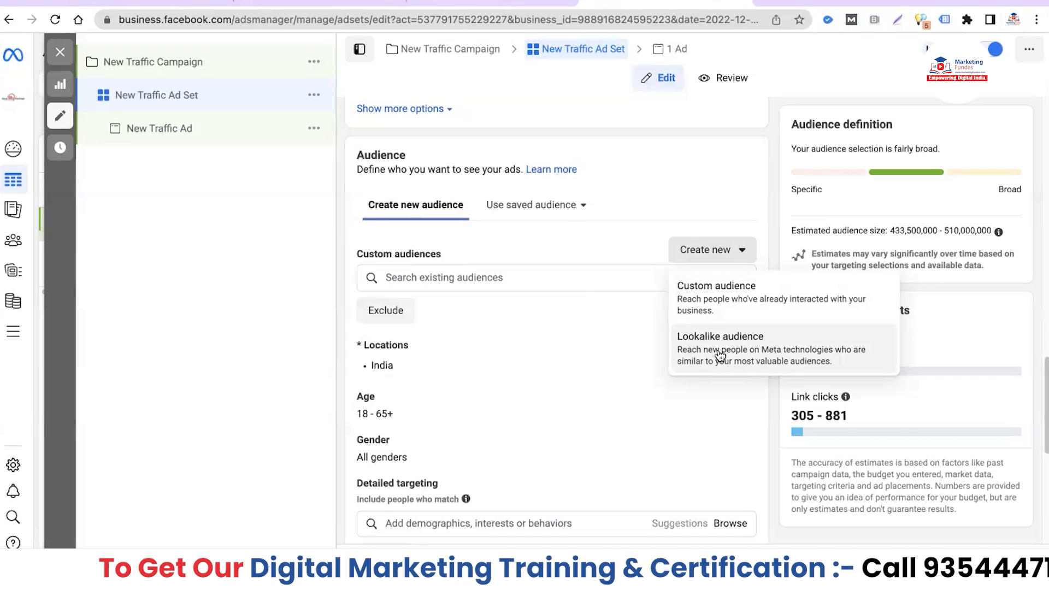
pyautogui.click(611, 254)
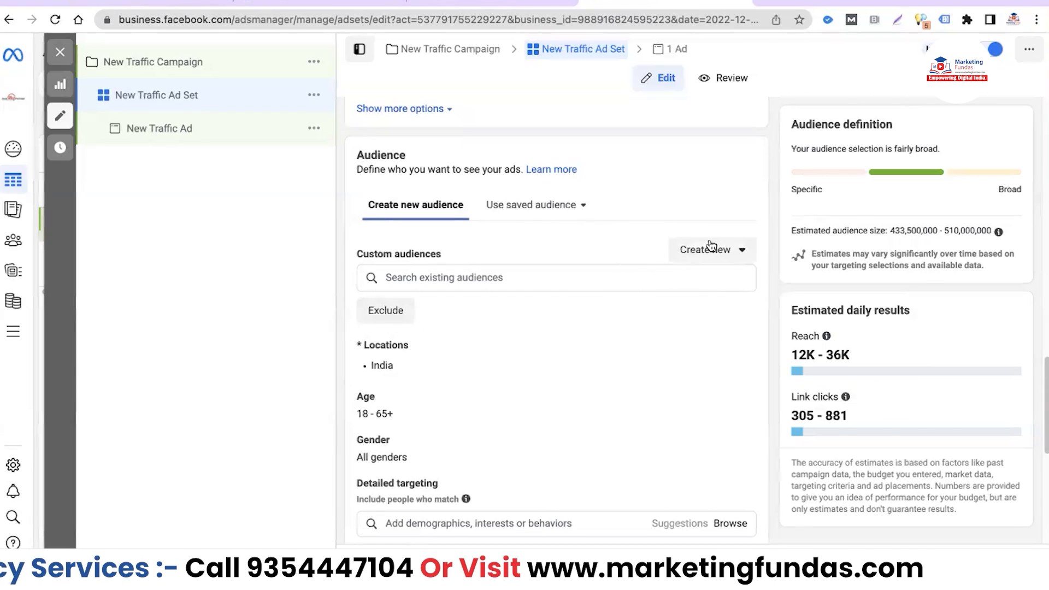
pyautogui.scroll(-1, 629, 282)
pyautogui.scroll(-3, 629, 282)
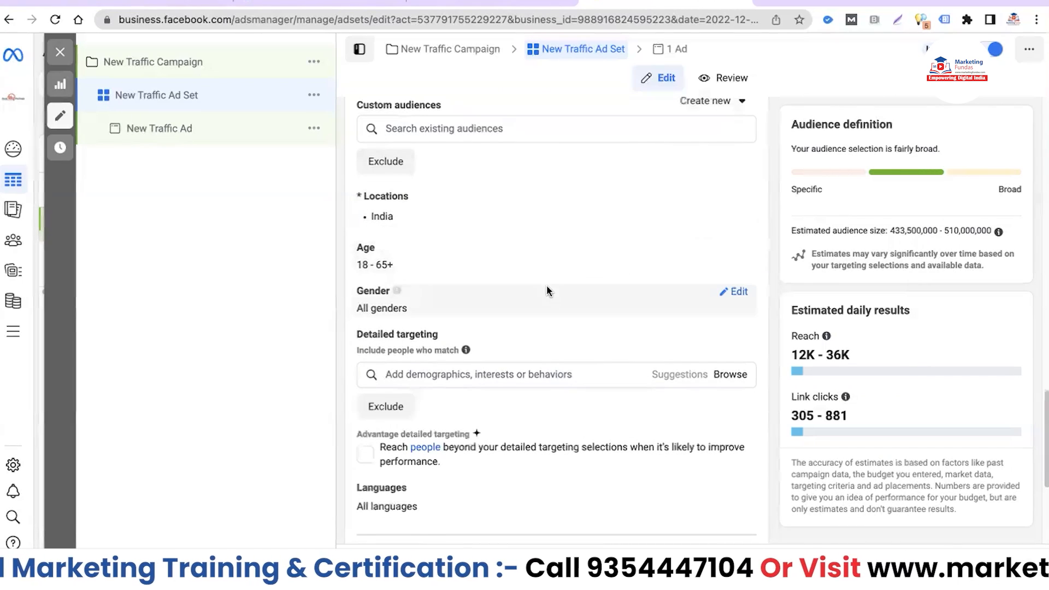
pyautogui.scroll(-1, 543, 287)
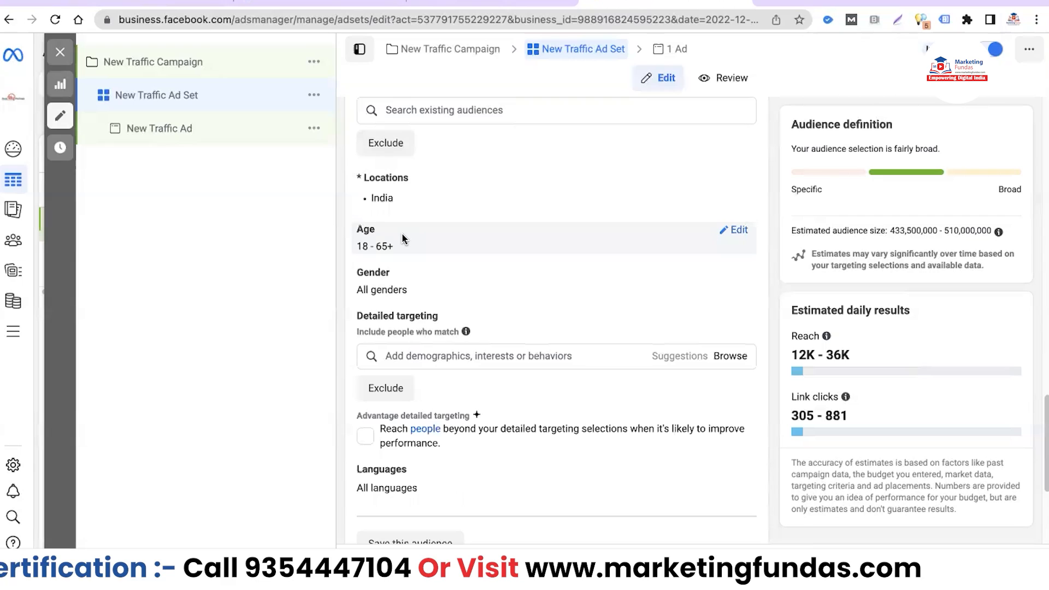
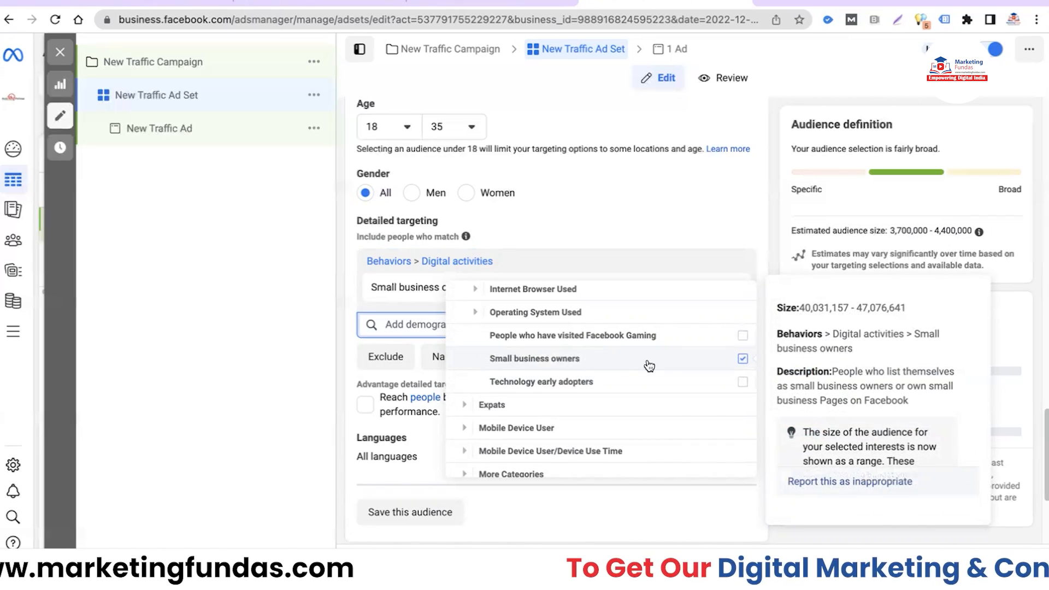
# Step: Collapse the Behaviors category in the targeting browser and remove Small business owners from the detailed targeting
pyautogui.scroll(-1, 573, 386)
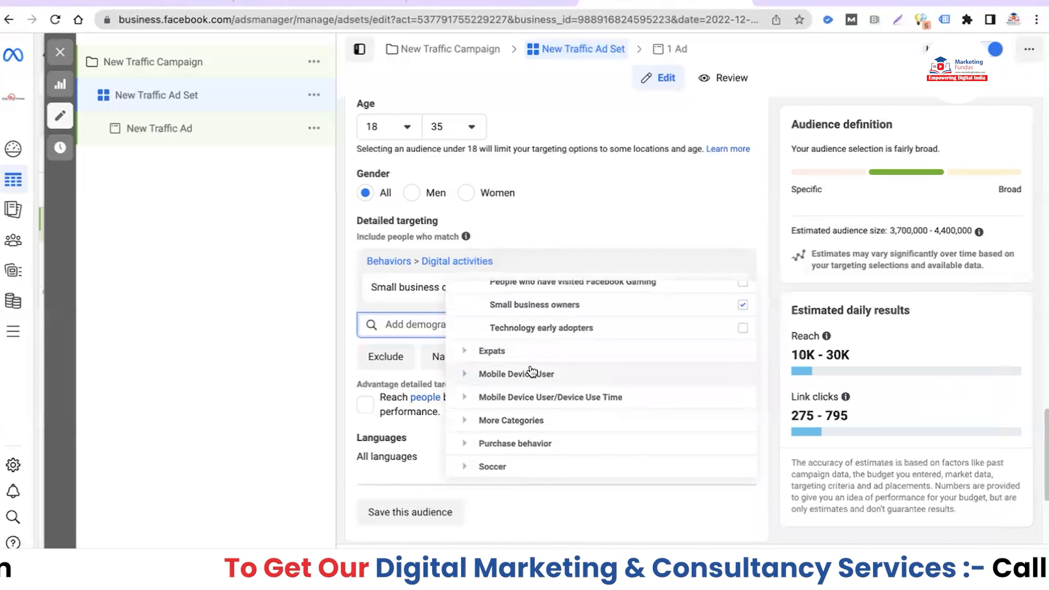
pyautogui.scroll(5, 530, 371)
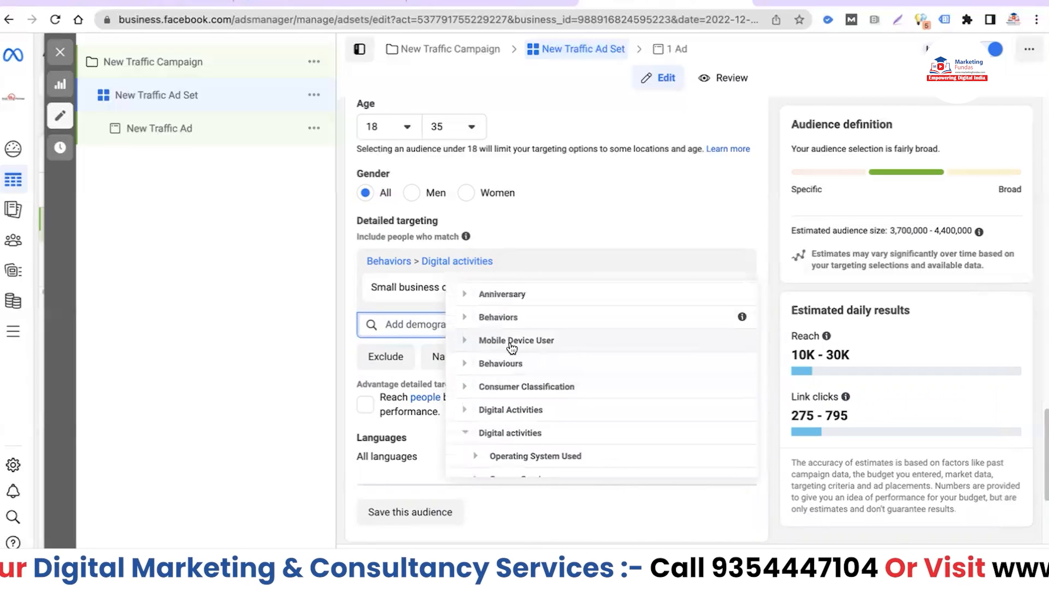
pyautogui.scroll(2, 509, 344)
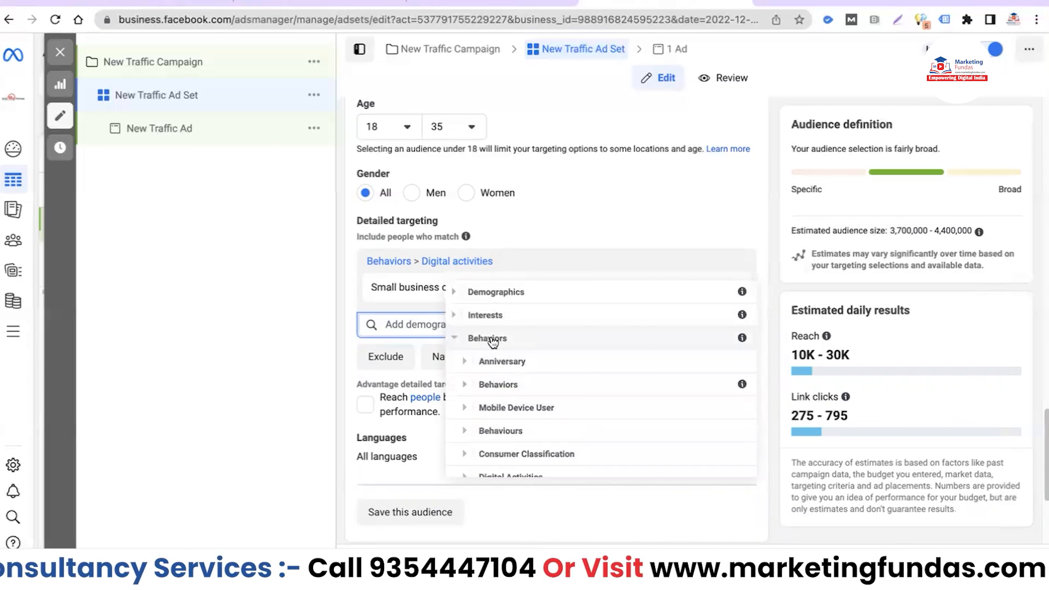
pyautogui.click(493, 342)
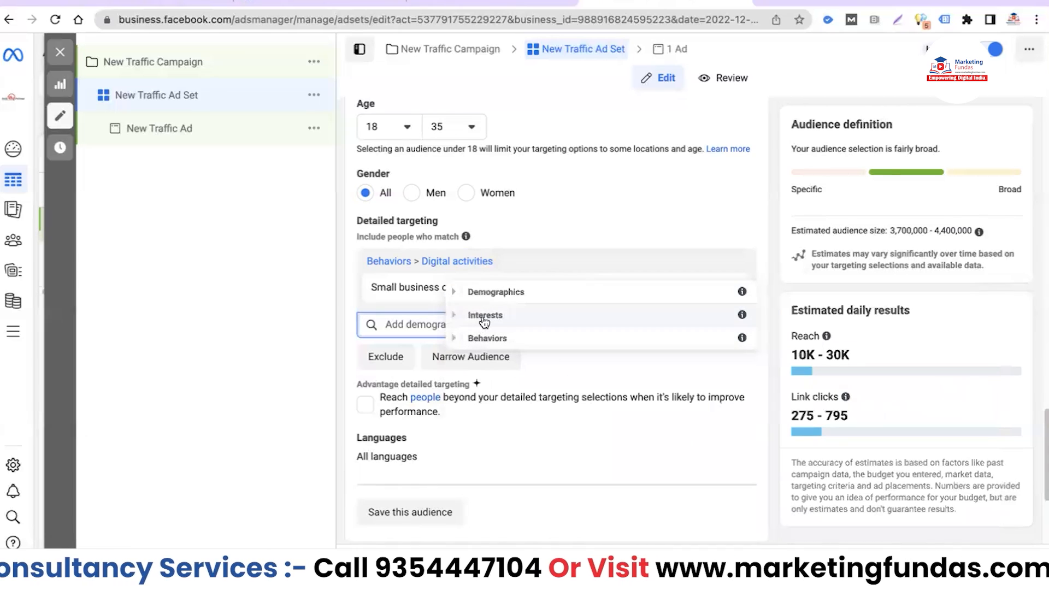
pyautogui.moveTo(424, 291)
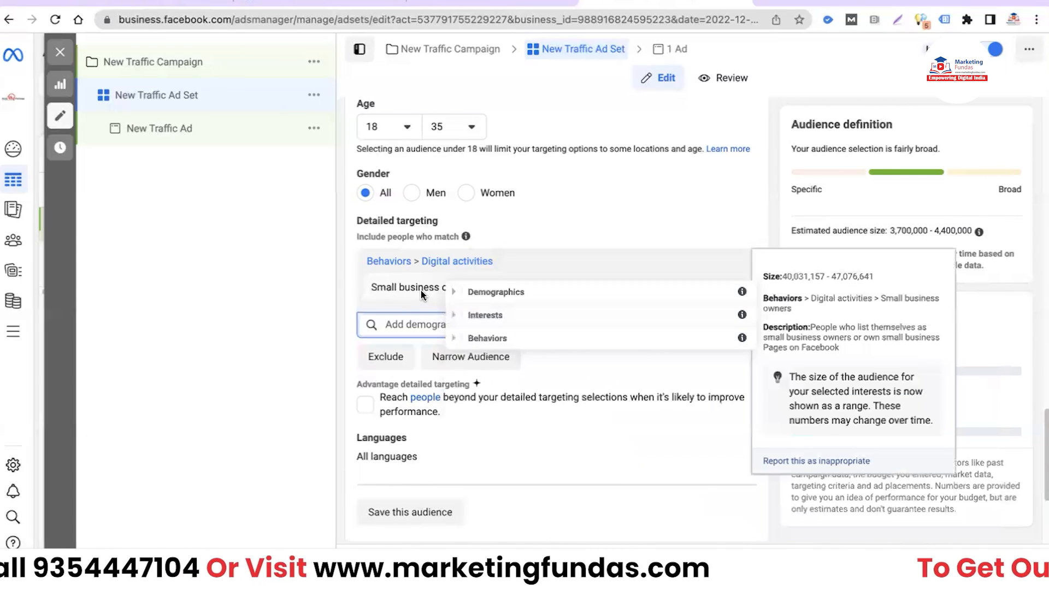
pyautogui.click(614, 371)
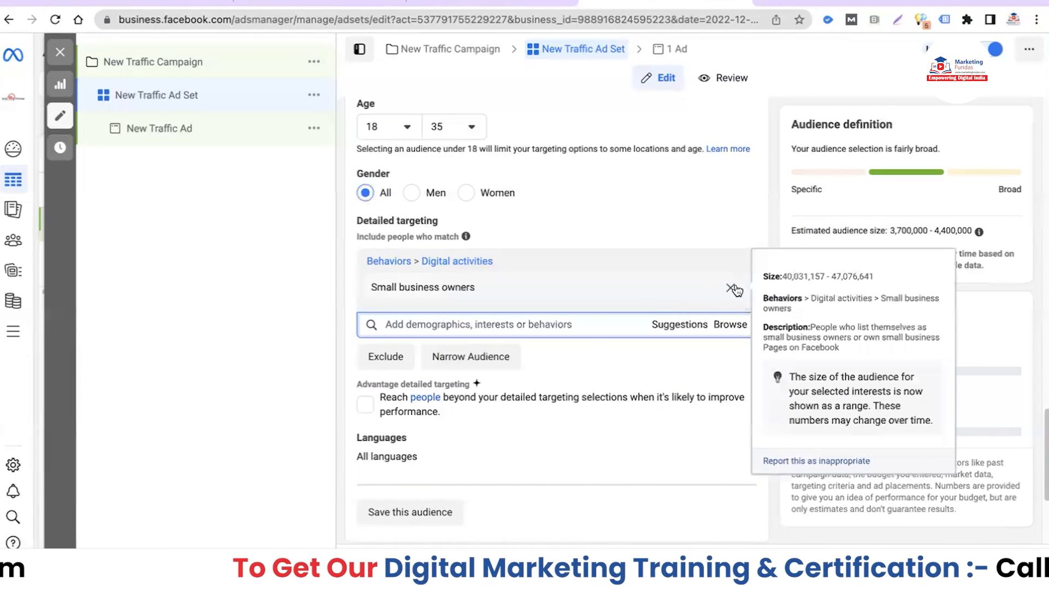
pyautogui.click(730, 290)
# Step: Search the detailed targeting for "digital marketing" and add the Digital marketing (marketing) interest
pyautogui.click(568, 261)
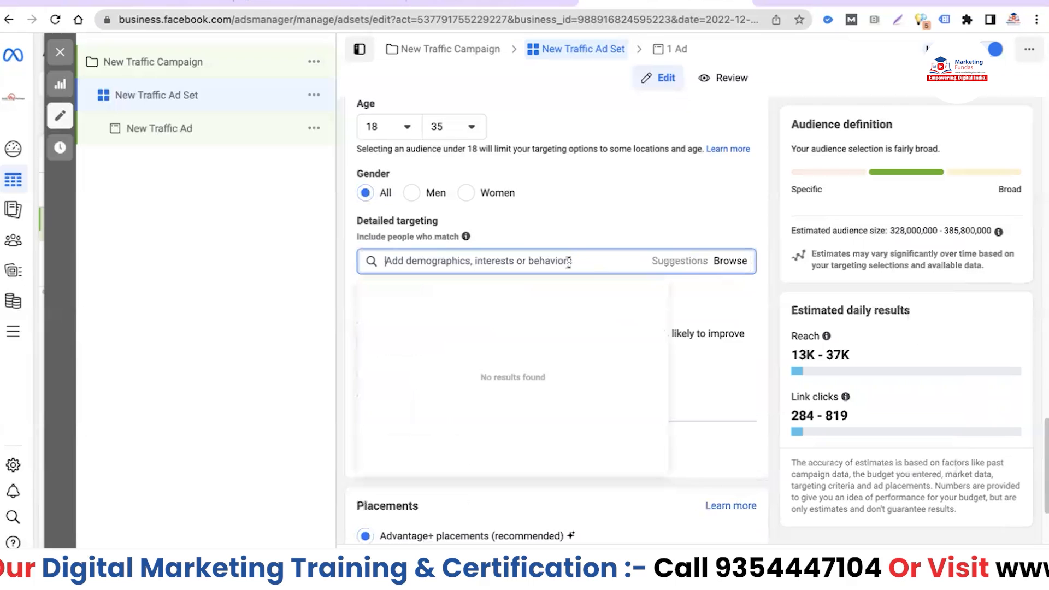
pyautogui.write('di')
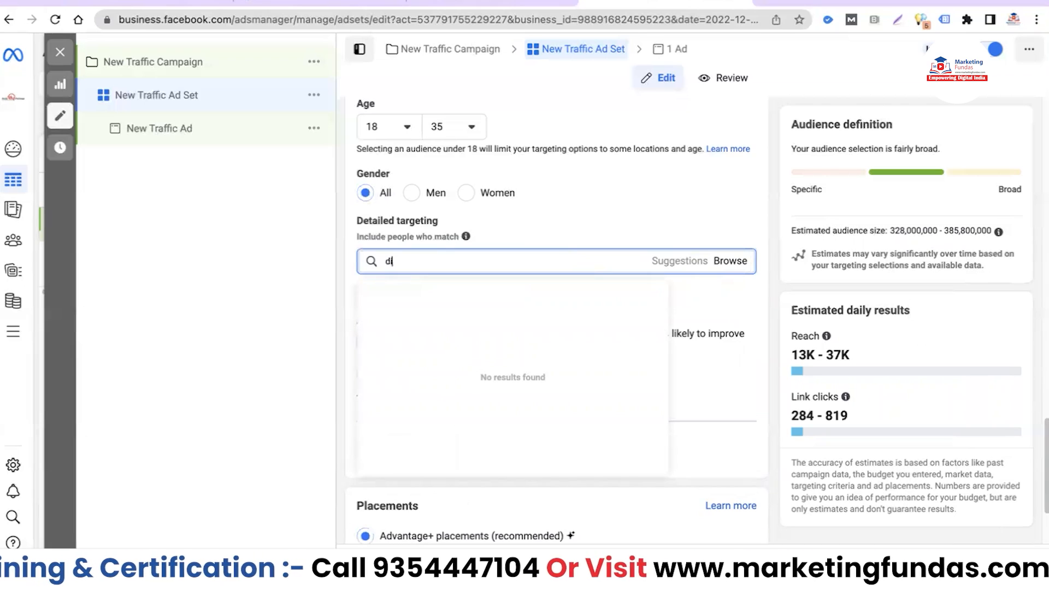
pyautogui.write('gital ma')
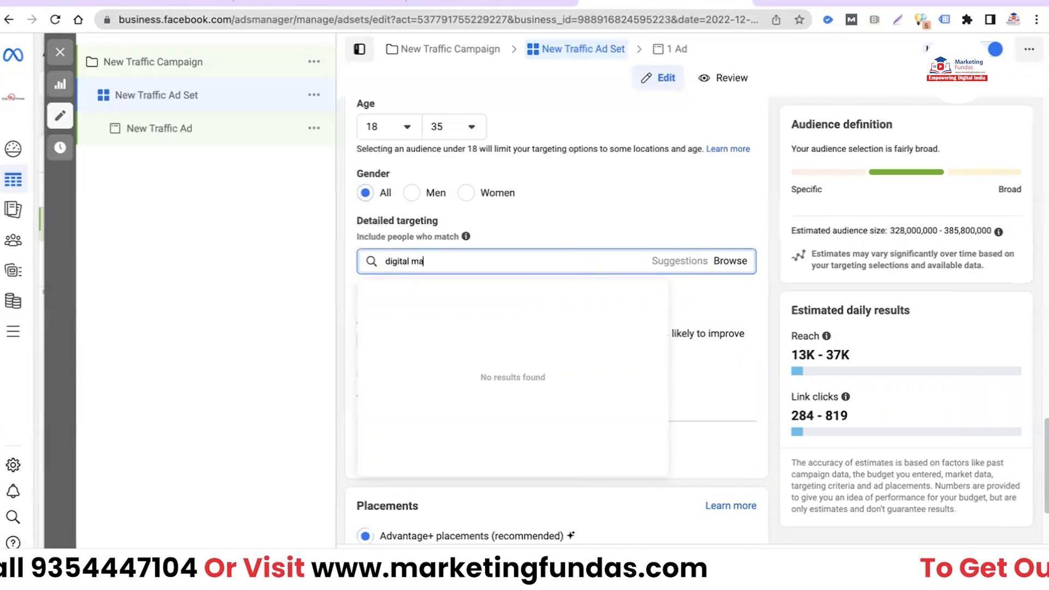
pyautogui.write('rketing')
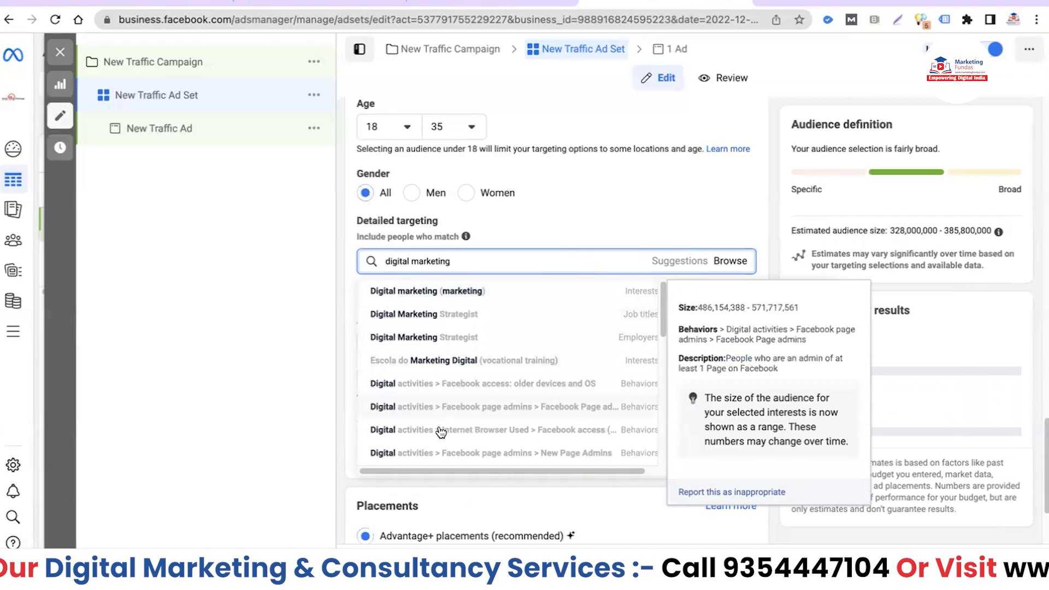
pyautogui.click(409, 290)
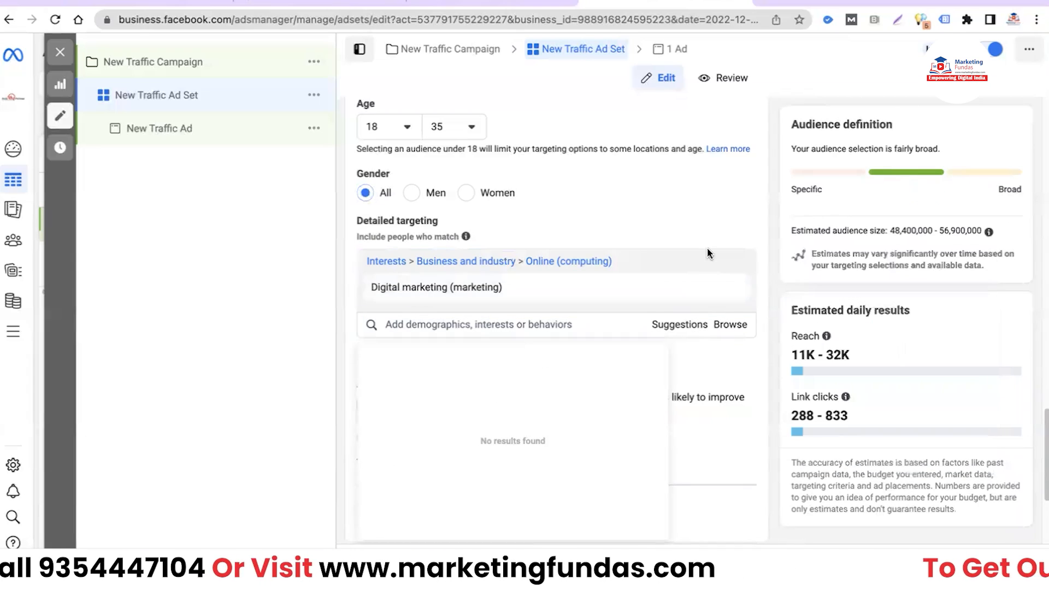
# Step: Exclude people matching the Search Engine Optimizer (SEO) employer from the detailed targeting, searching the exclusions for "seo"
pyautogui.click(713, 361)
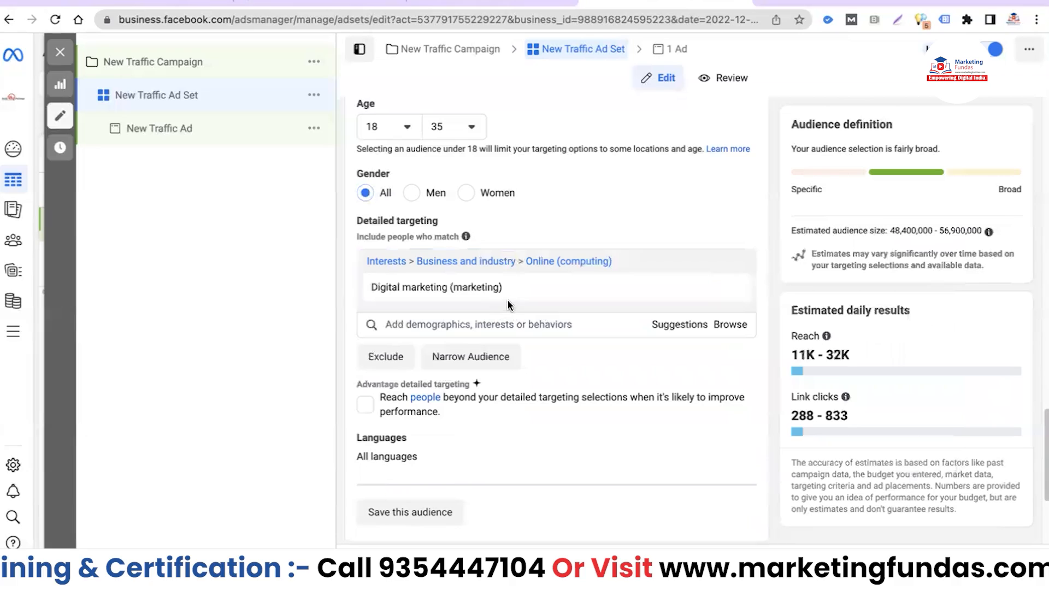
pyautogui.moveTo(469, 305)
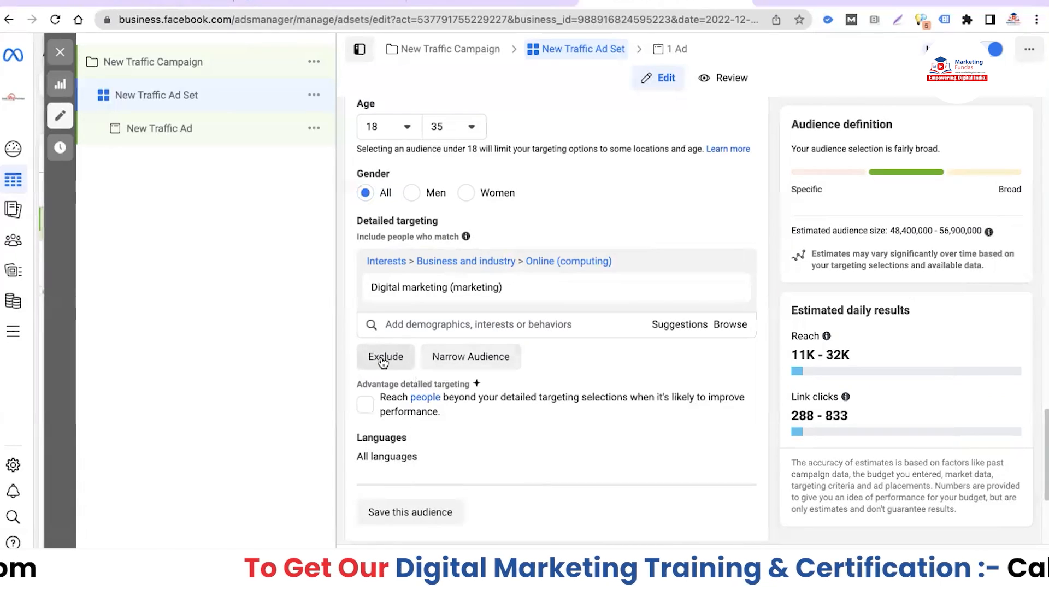
pyautogui.moveTo(422, 296)
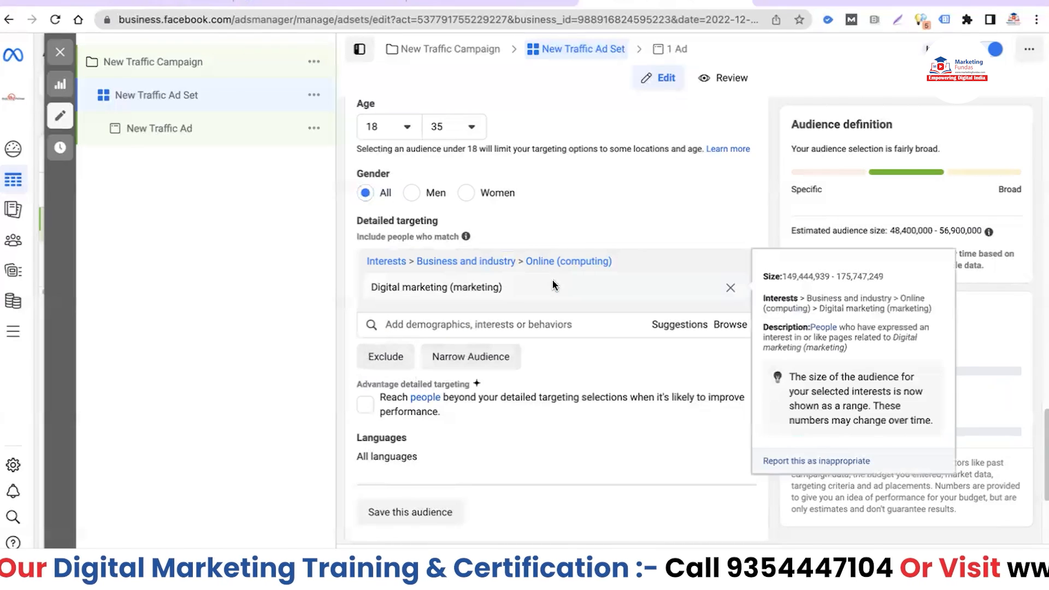
pyautogui.click(398, 364)
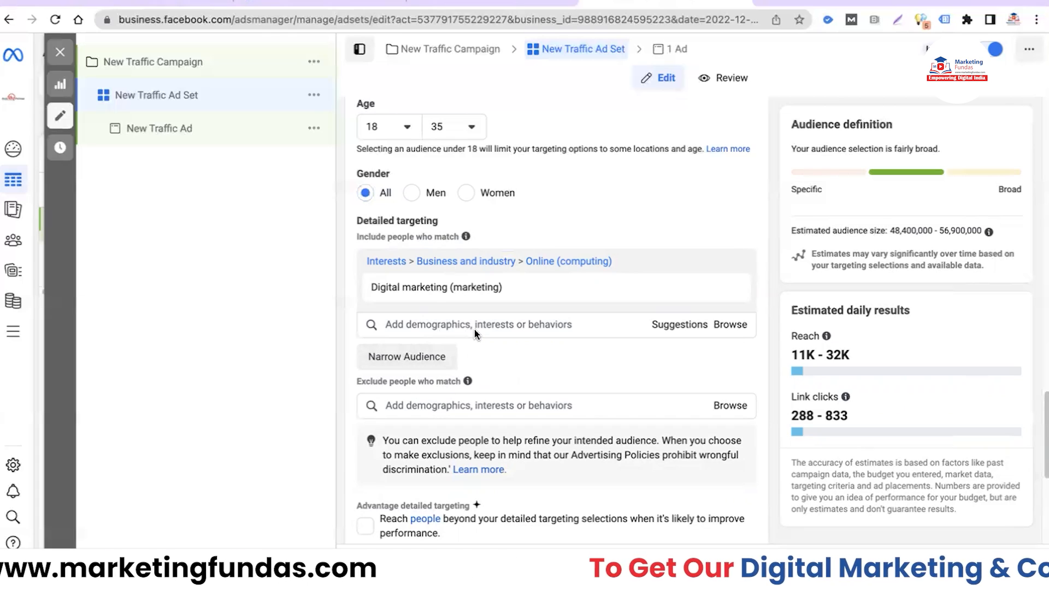
pyautogui.click(444, 404)
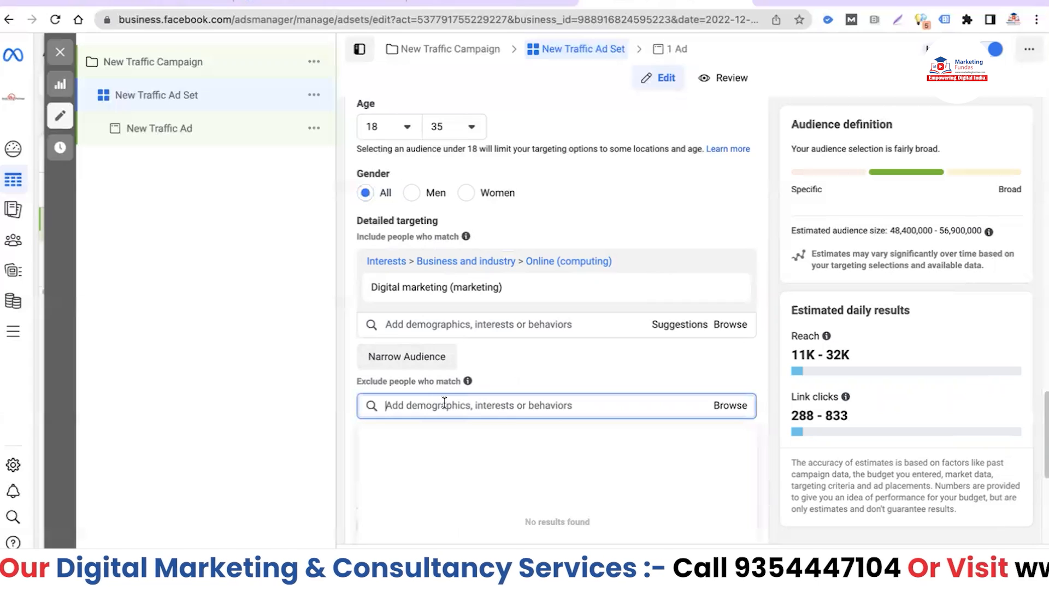
pyautogui.write('seo')
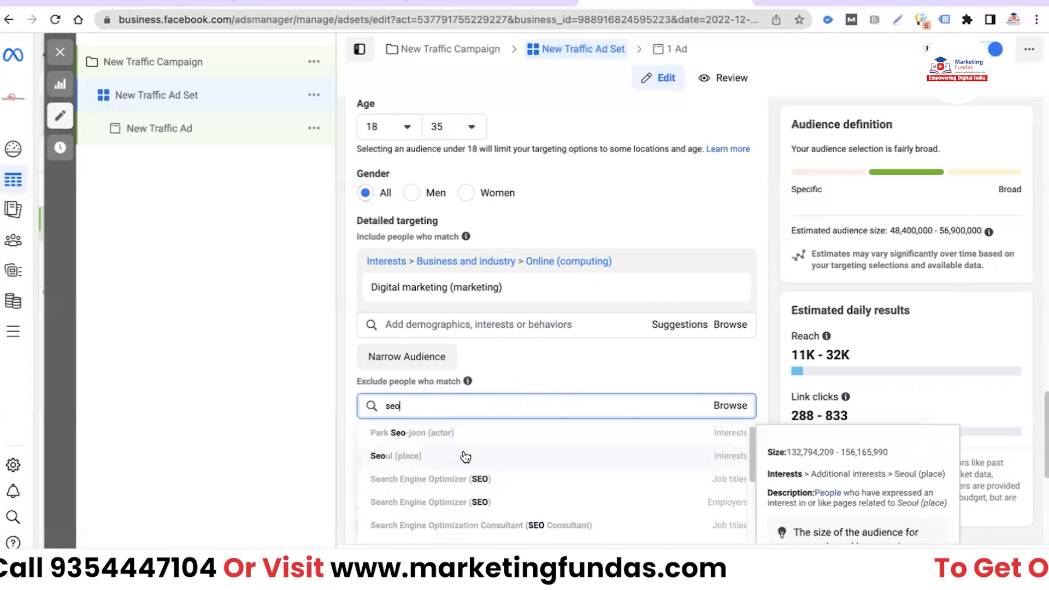
pyautogui.scroll(-1, 499, 493)
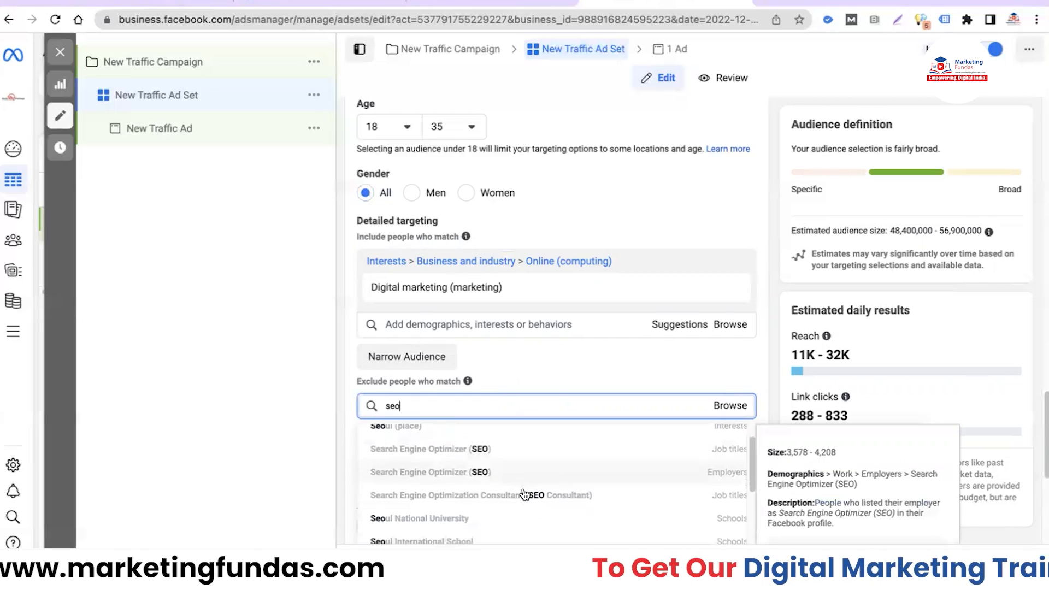
pyautogui.scroll(-1, 523, 494)
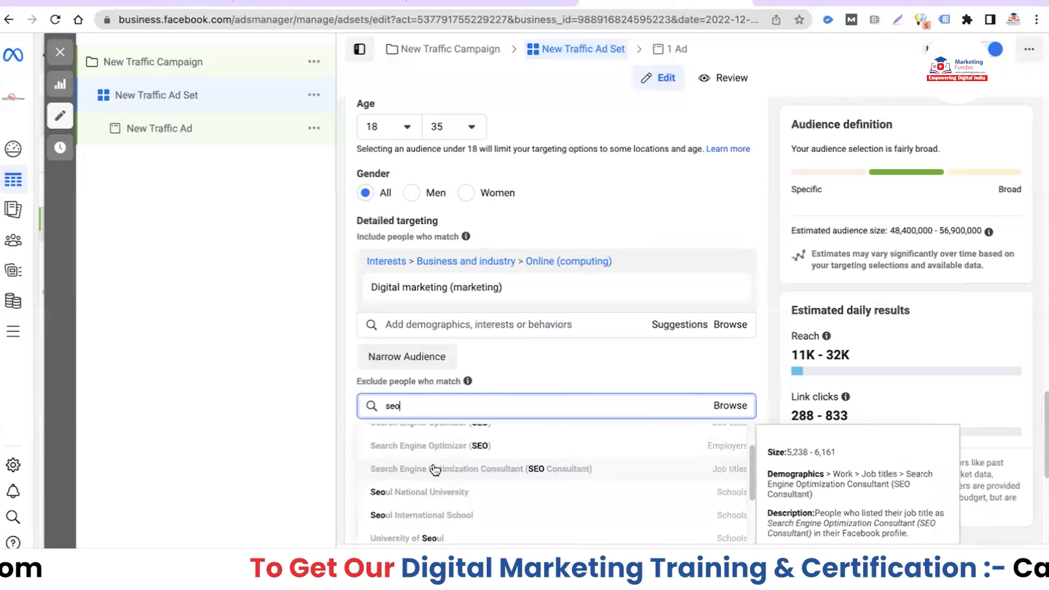
pyautogui.click(444, 445)
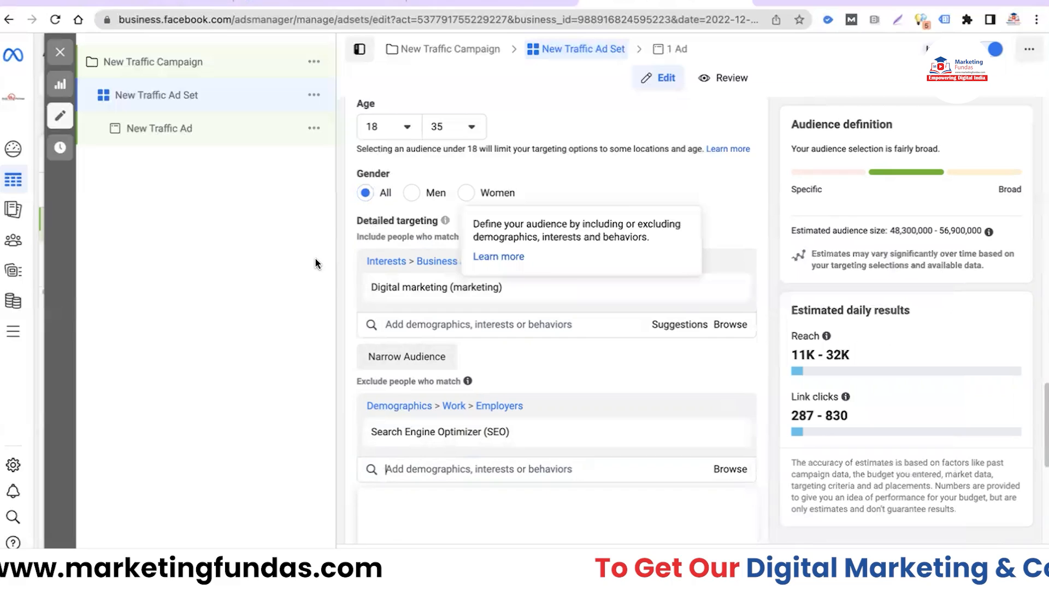
pyautogui.moveTo(386, 432)
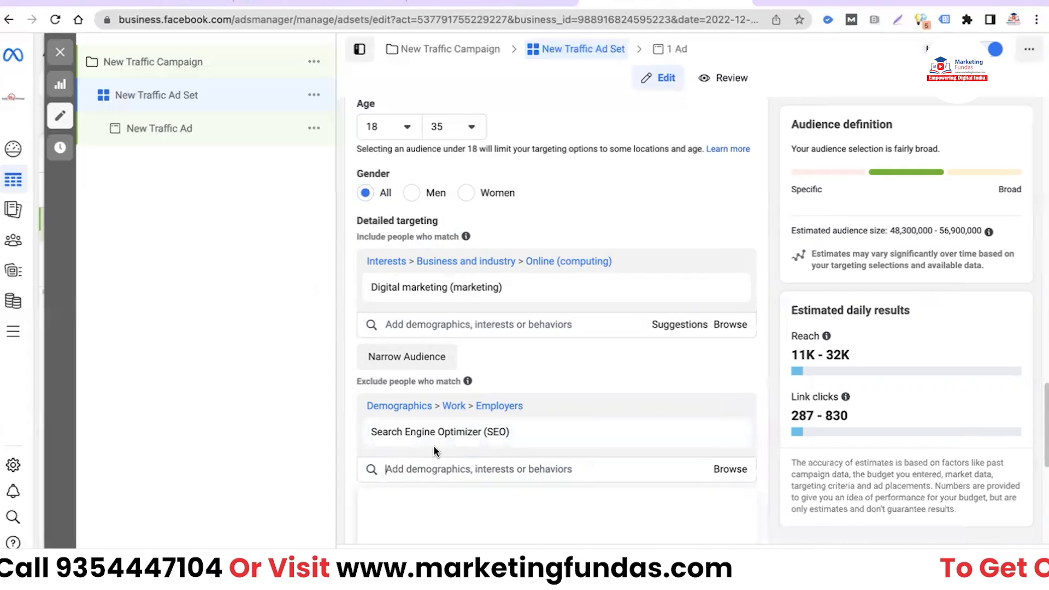
pyautogui.moveTo(434, 440)
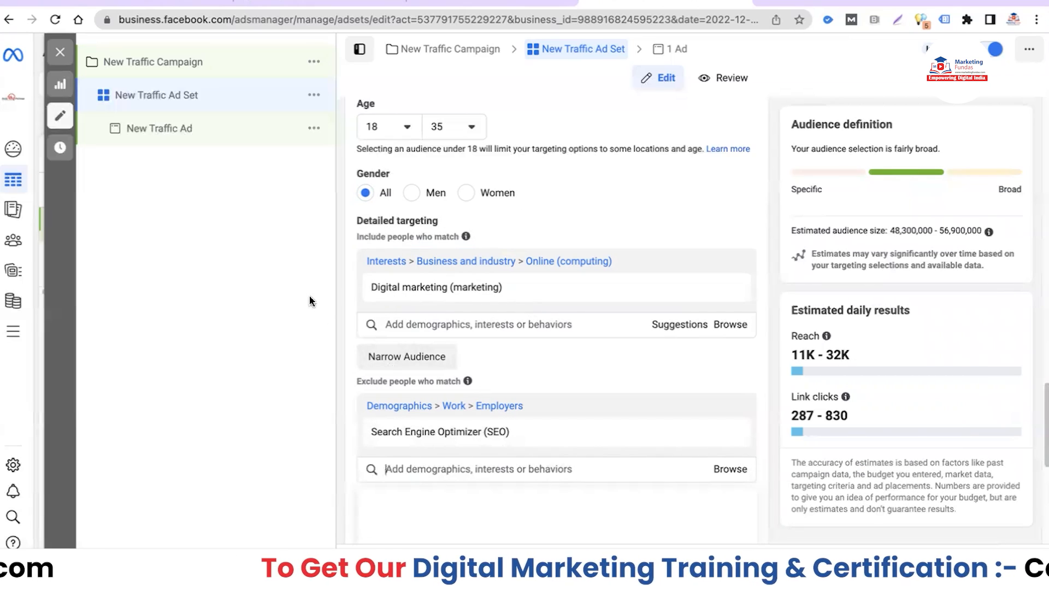
pyautogui.moveTo(581, 274)
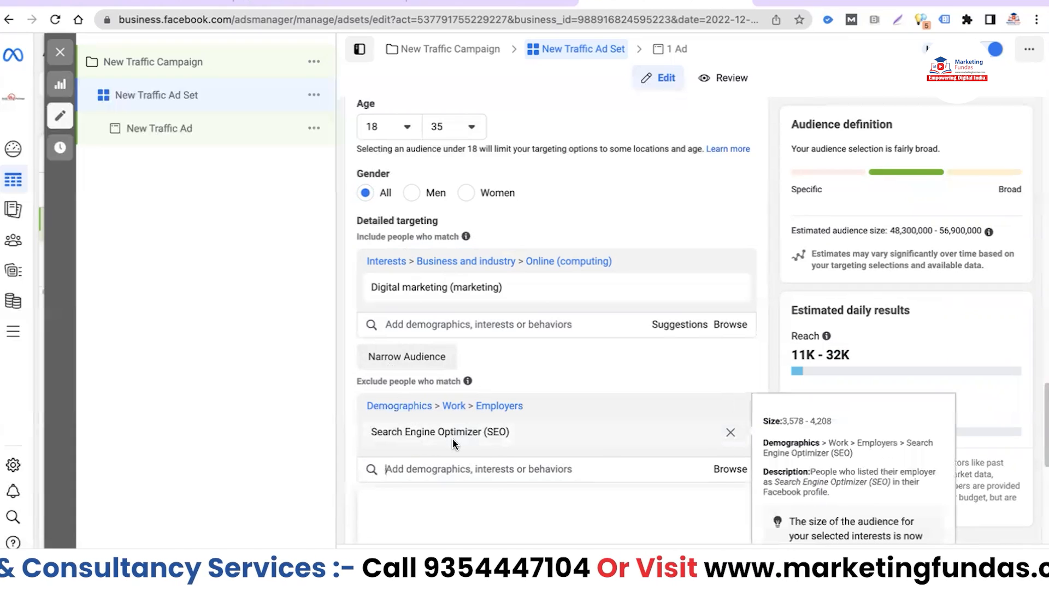
# Step: Save the current audience under the name "MF Digital Marketing course ads"
pyautogui.scroll(-5, 533, 419)
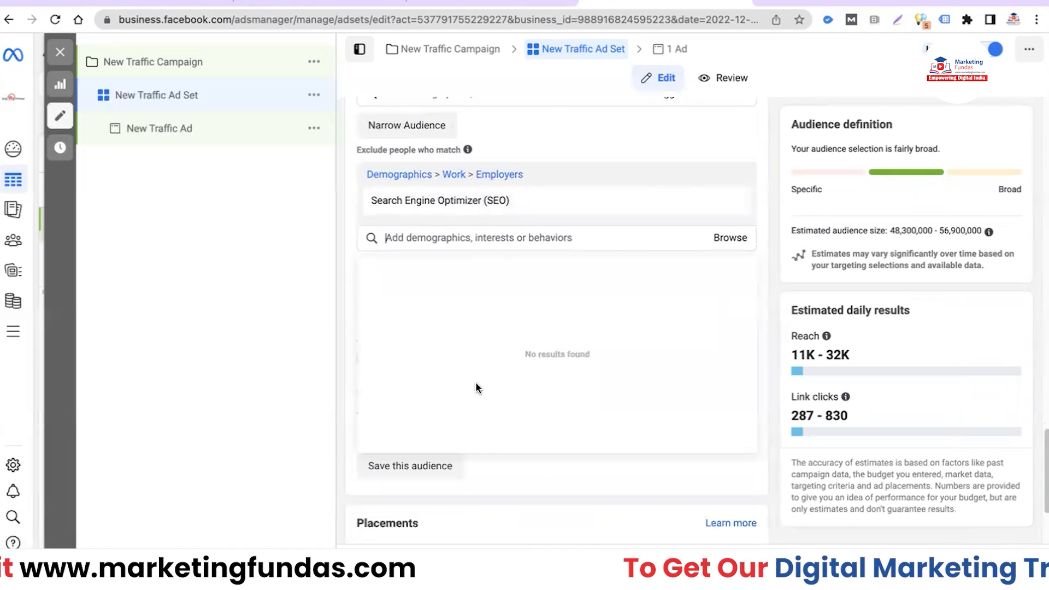
pyautogui.click(419, 467)
pyautogui.write('MF Mini')
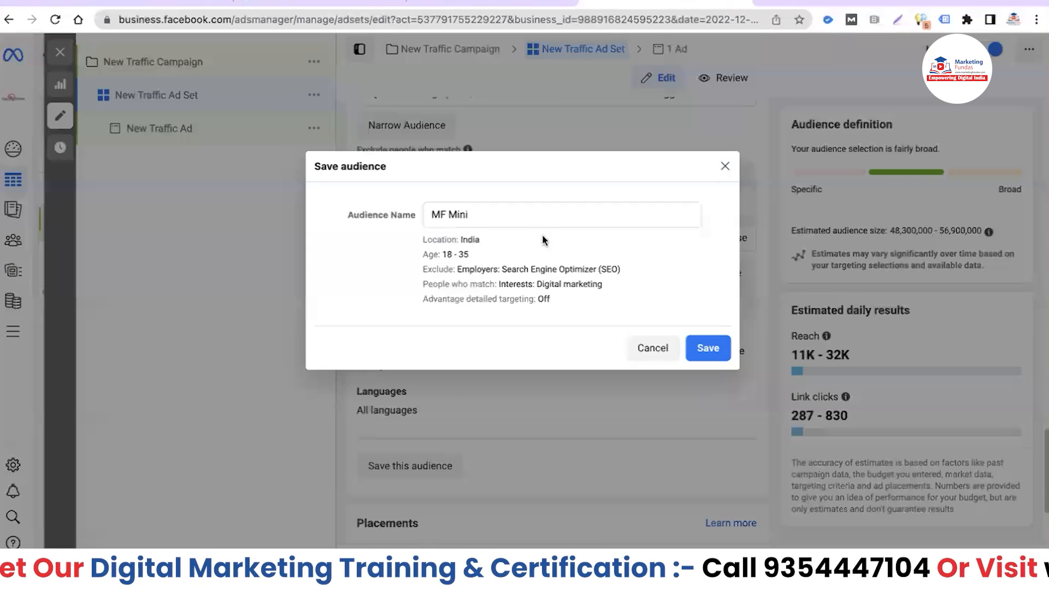
pyautogui.tripleClick(535, 215)
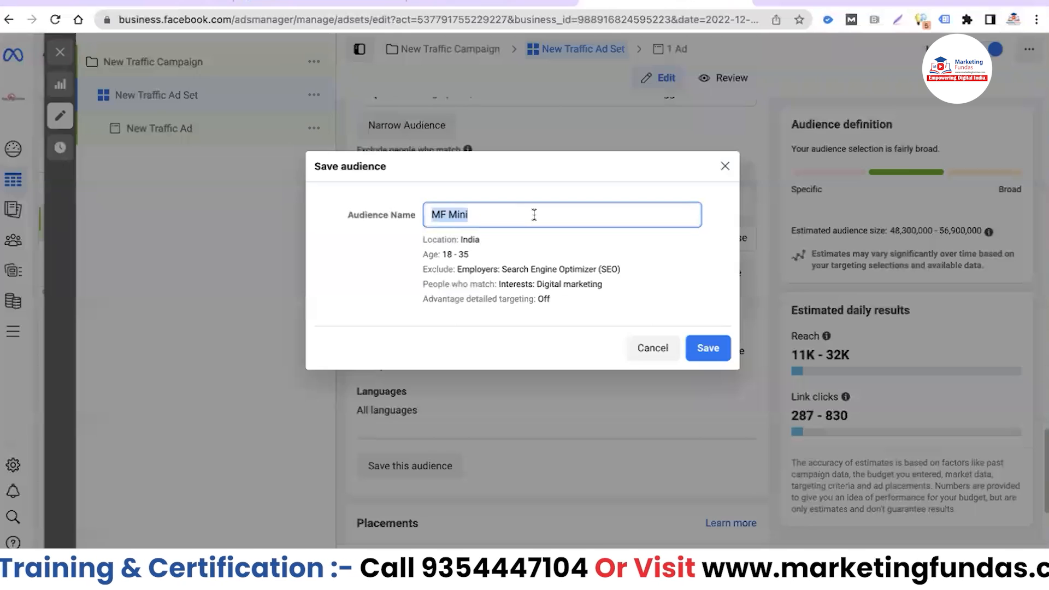
pyautogui.write('MF ')
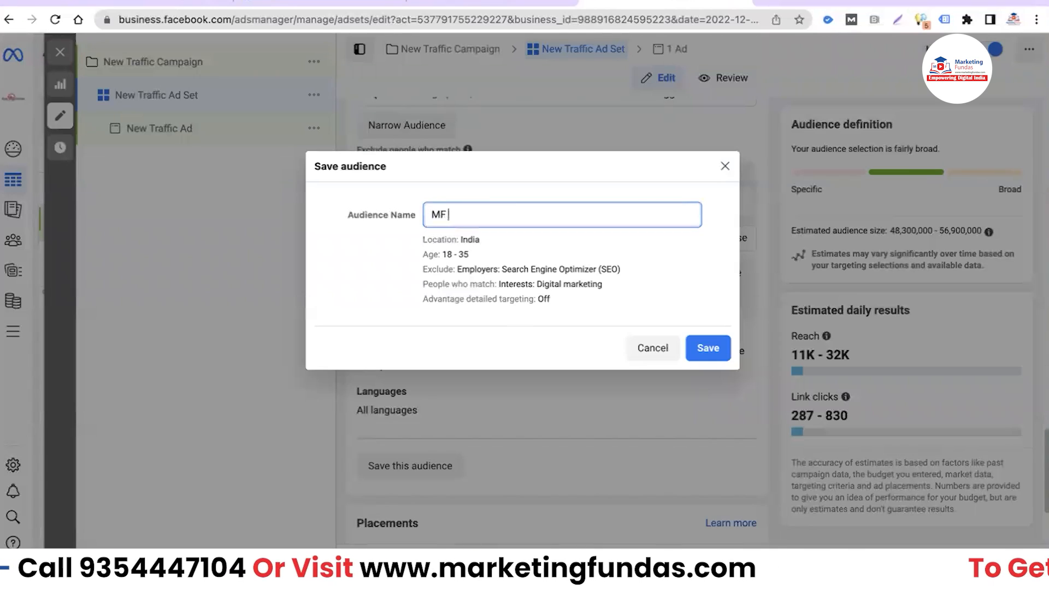
pyautogui.write('Digital ')
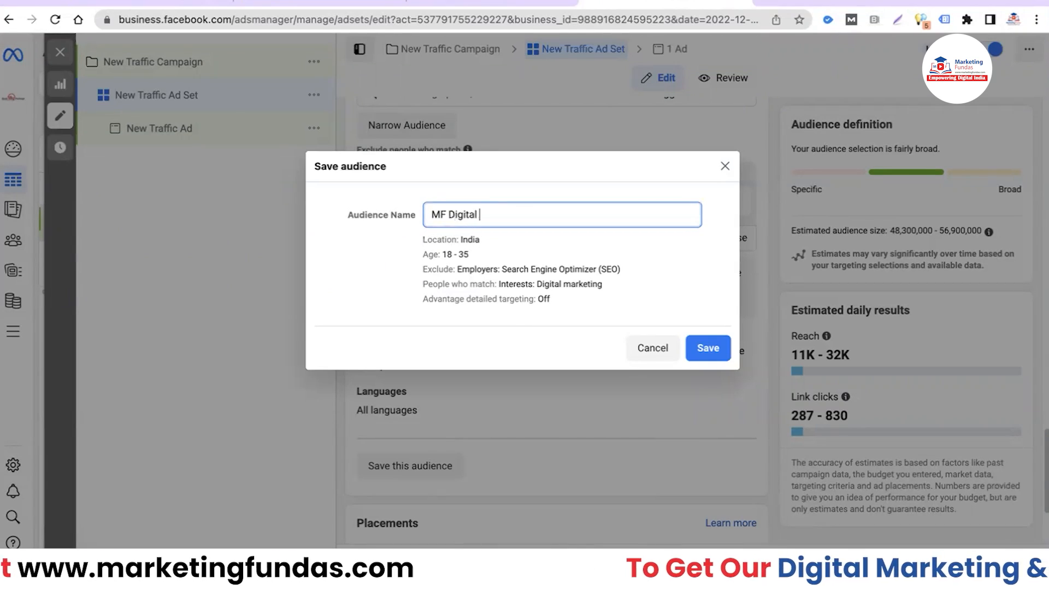
pyautogui.write('Marketing ')
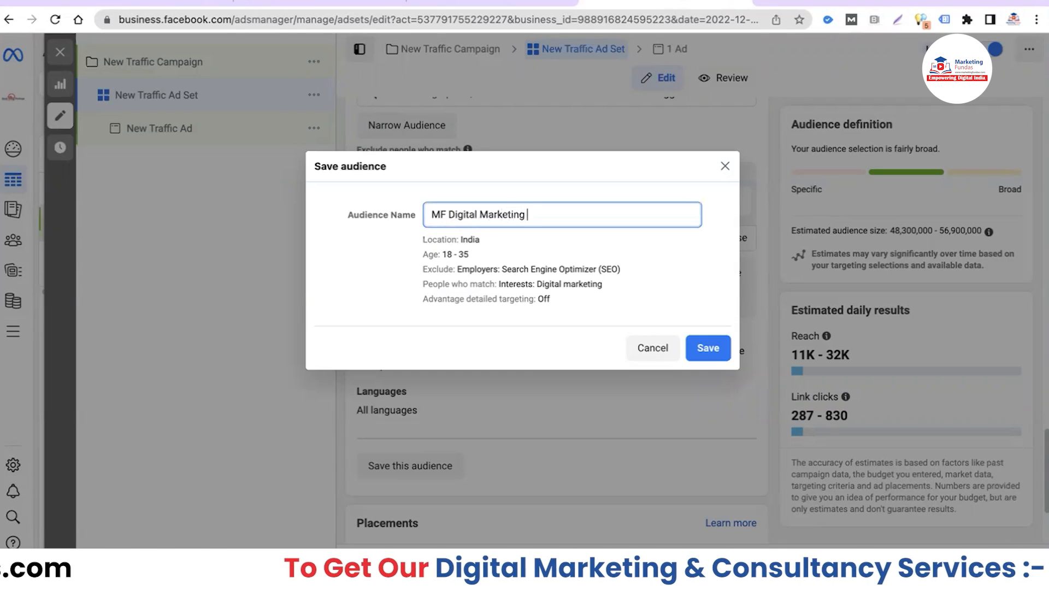
pyautogui.write('curse')
pyautogui.press('BackSpace')
pyautogui.press('BackSpace')
pyautogui.press('BackSpace')
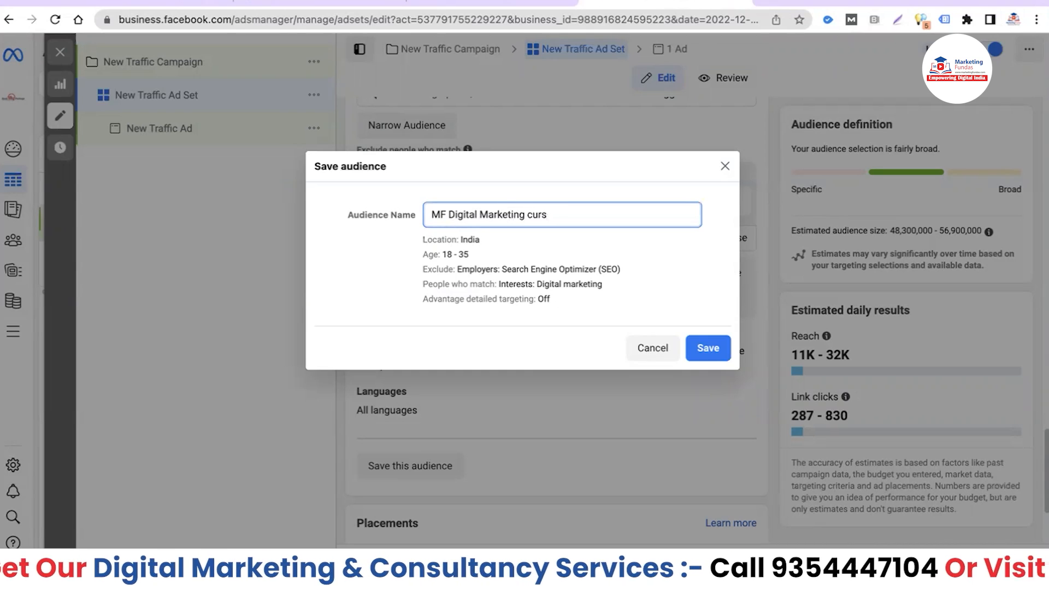
pyautogui.write('r')
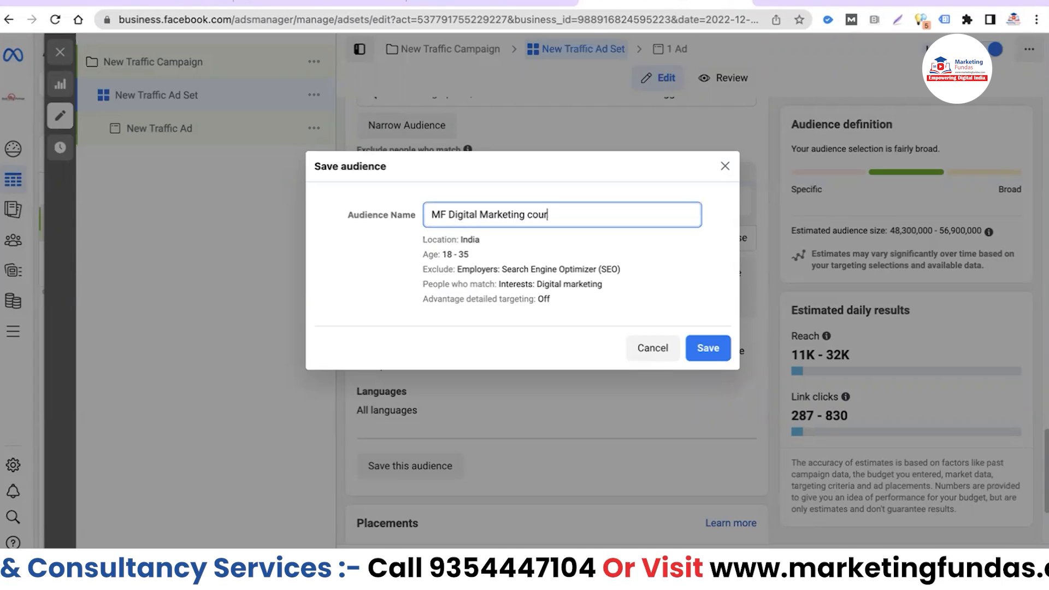
pyautogui.write('se ads')
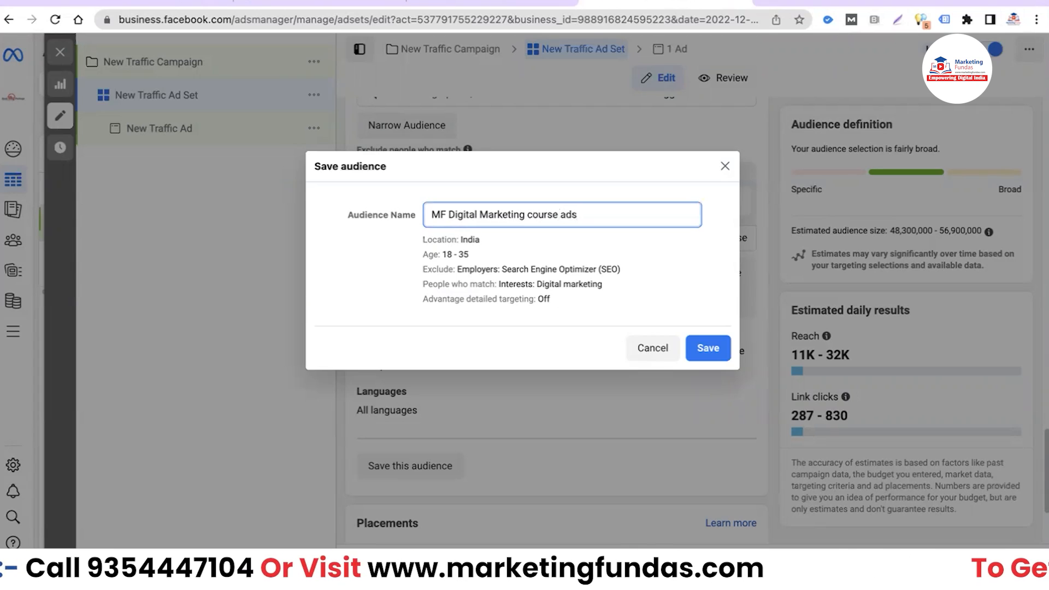
pyautogui.click(707, 350)
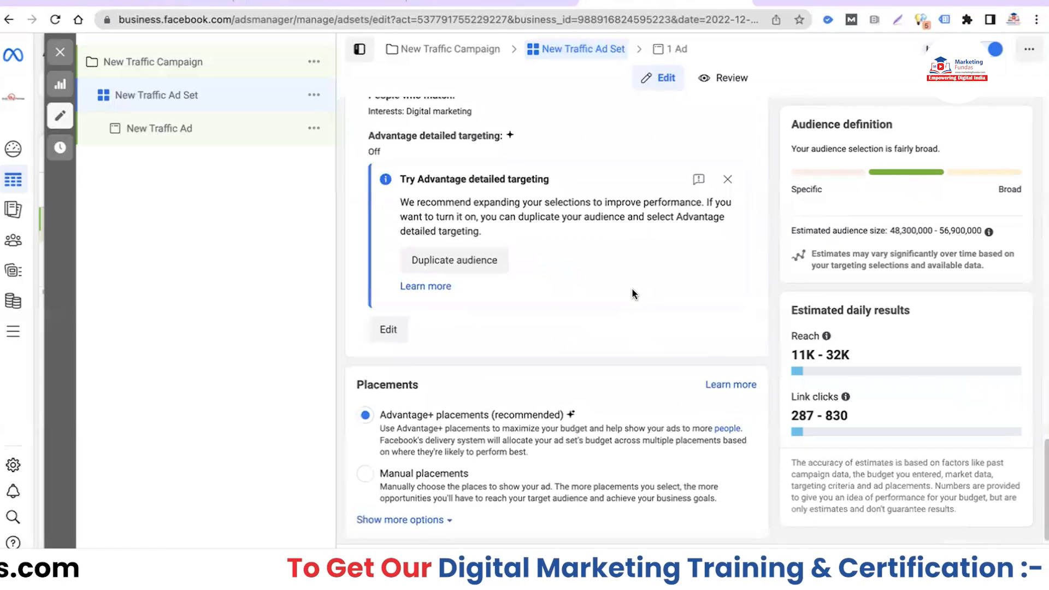
# Step: Switch the ad set to a new audience and reapply the saved audience "MF Digital Marketing course ads"
pyautogui.scroll(5, 631, 291)
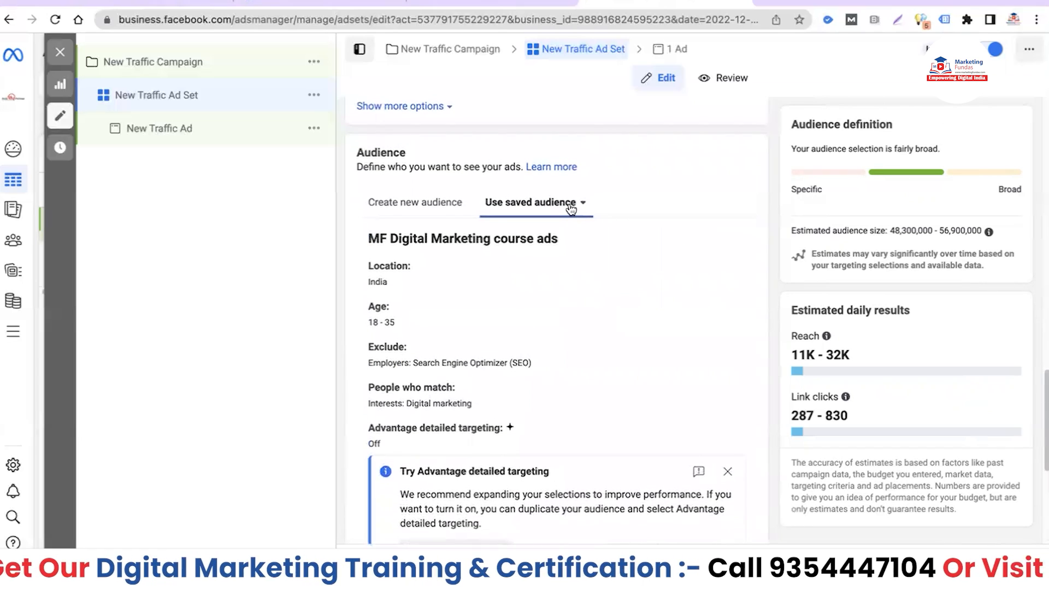
pyautogui.click(558, 217)
pyautogui.click(457, 208)
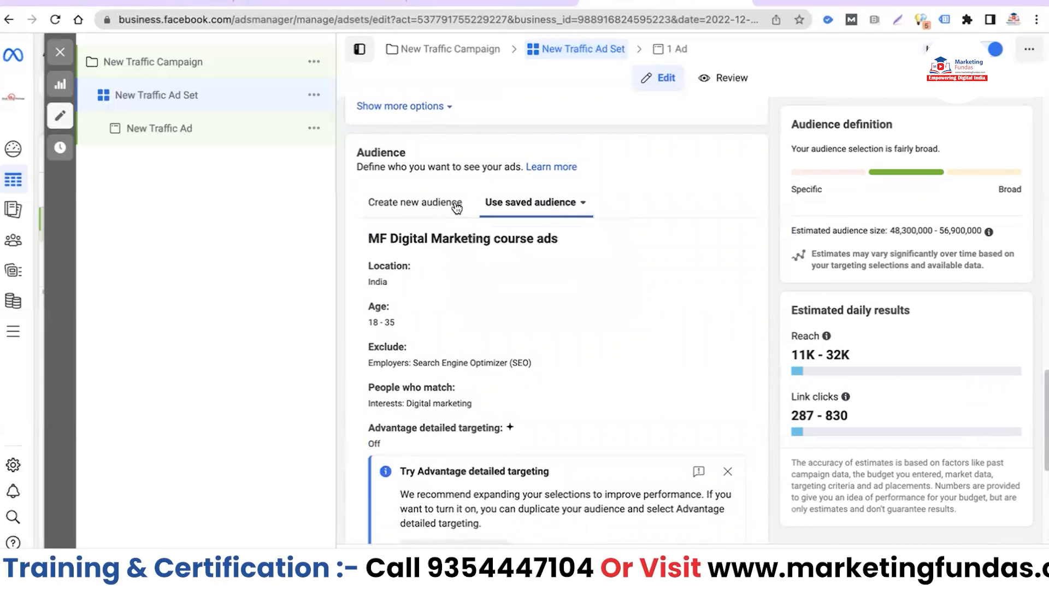
pyautogui.click(576, 208)
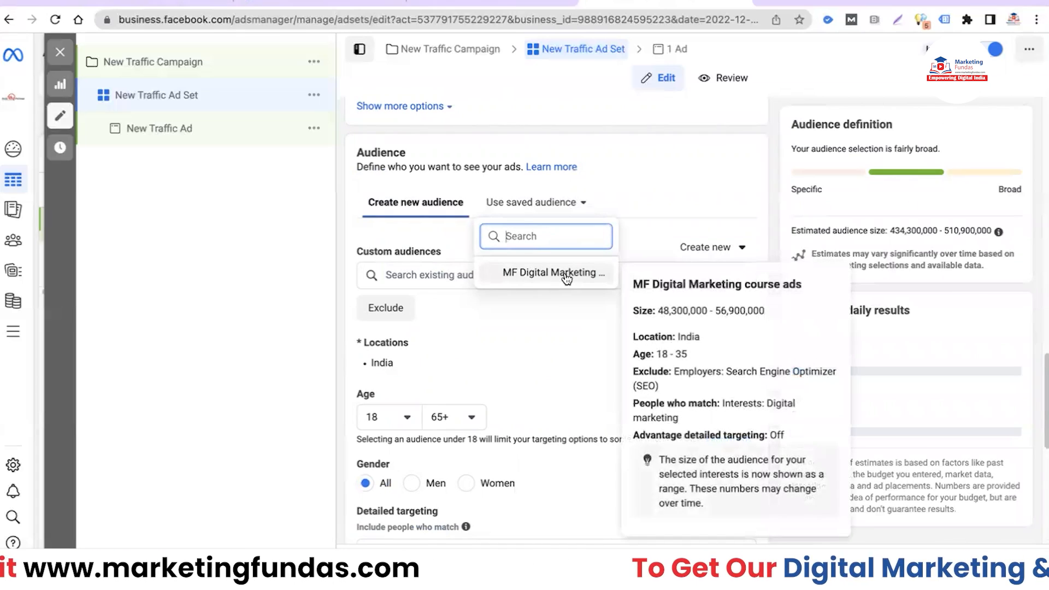
pyautogui.click(562, 274)
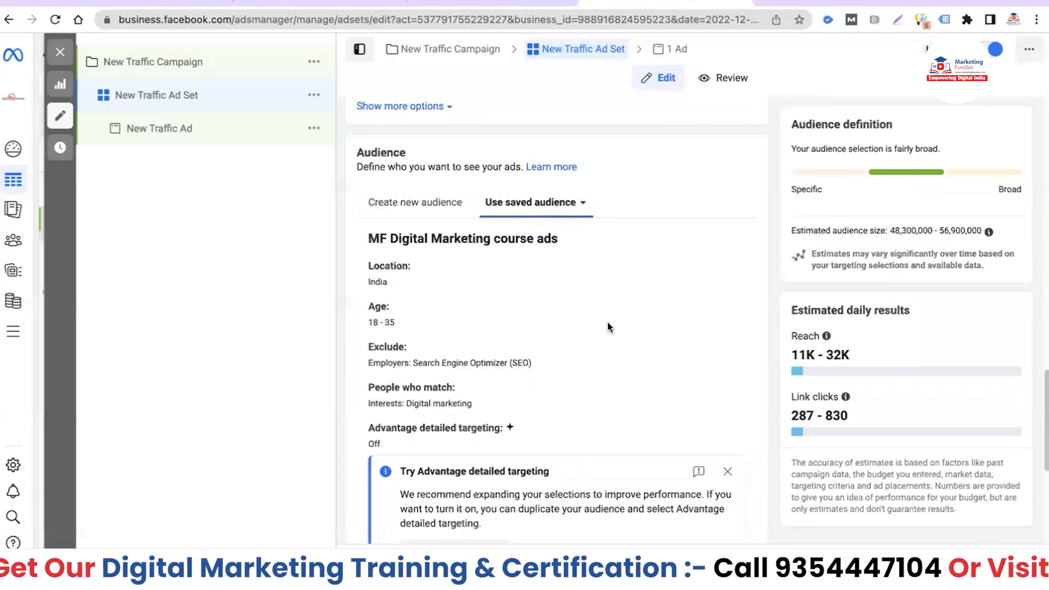
# Step: Review the saved audience's location, age, exclusion and interest summary, the Advantage detailed targeting suggestion and the placement options
pyautogui.scroll(-4, 608, 327)
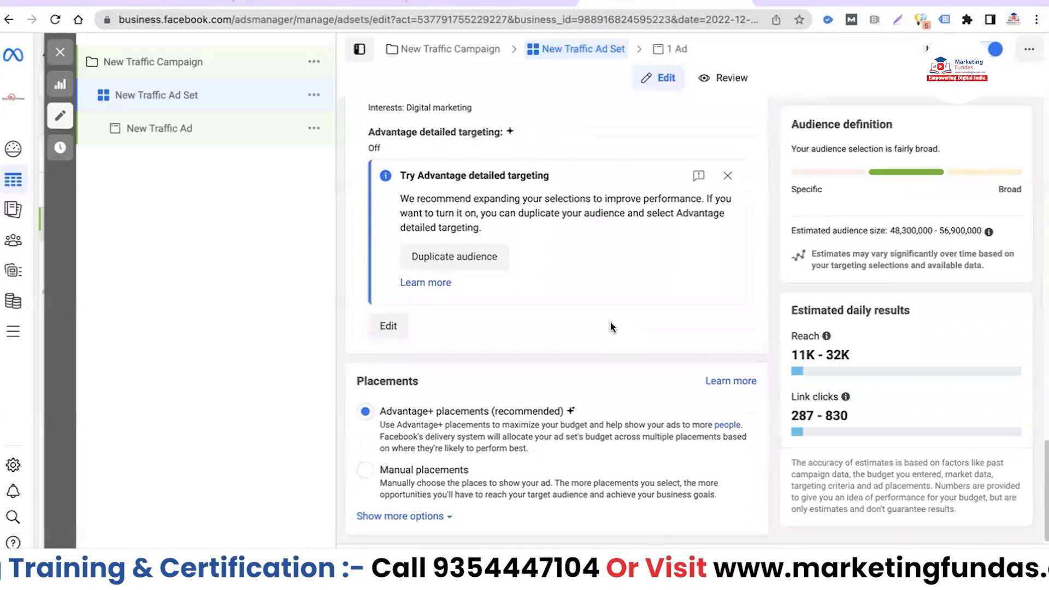
pyautogui.scroll(6, 609, 320)
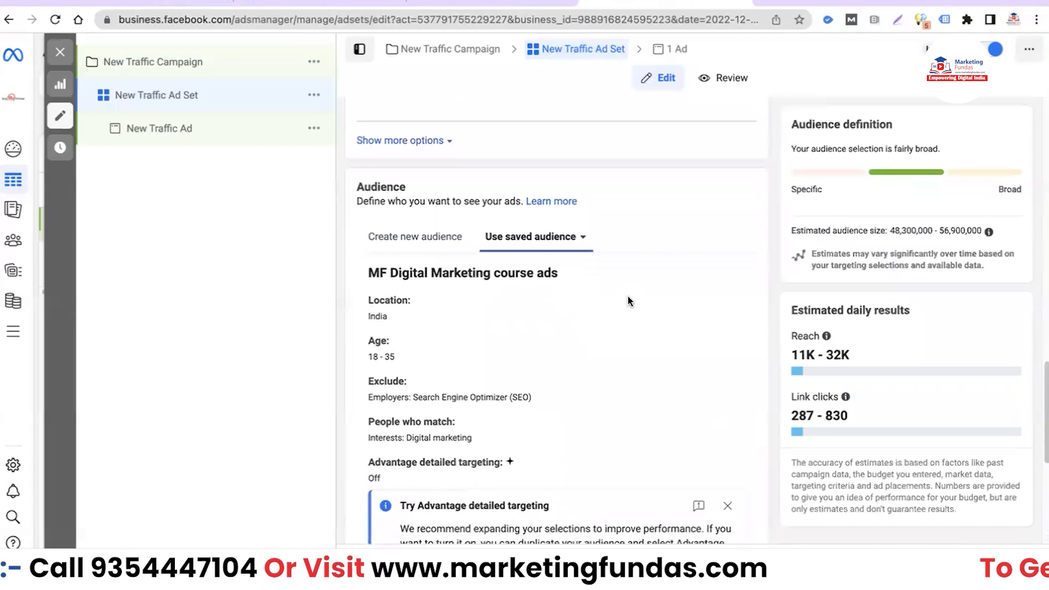
pyautogui.scroll(-1, 628, 296)
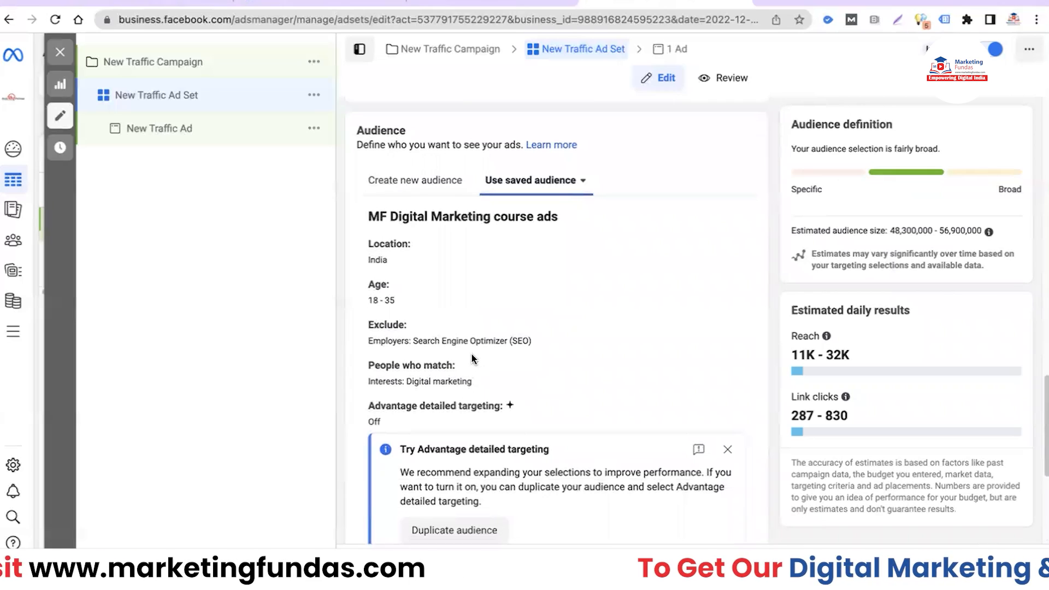
pyautogui.scroll(-2, 473, 358)
pyautogui.scroll(1, 591, 305)
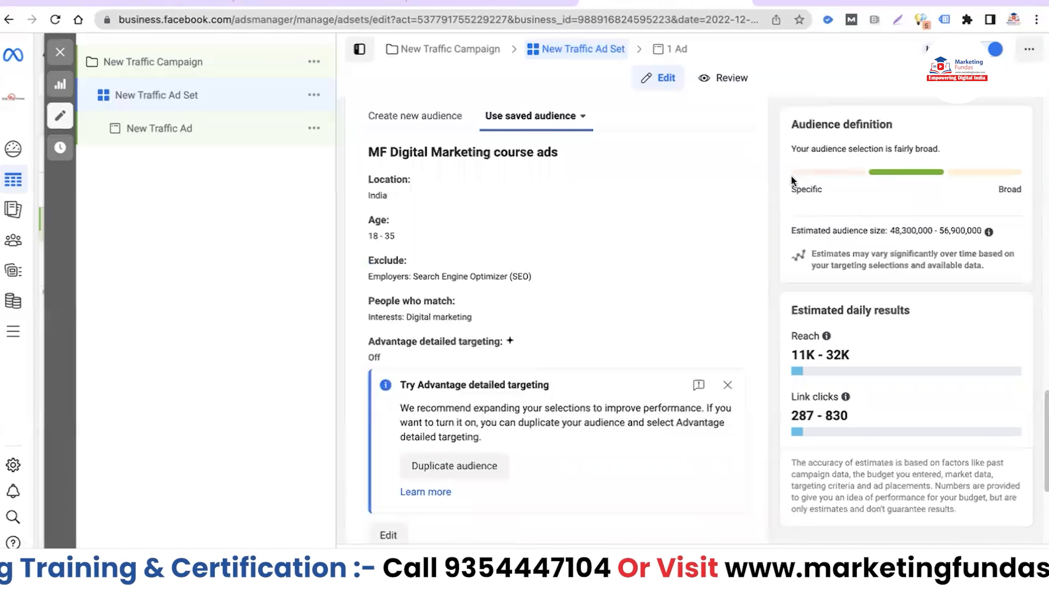
pyautogui.scroll(-4, 463, 355)
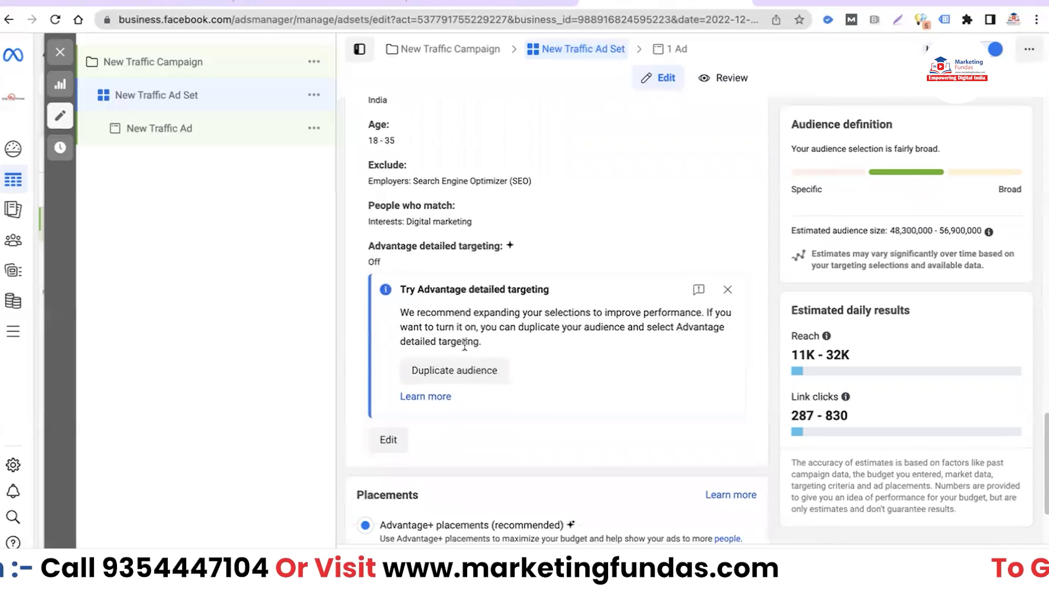
pyautogui.scroll(1, 473, 323)
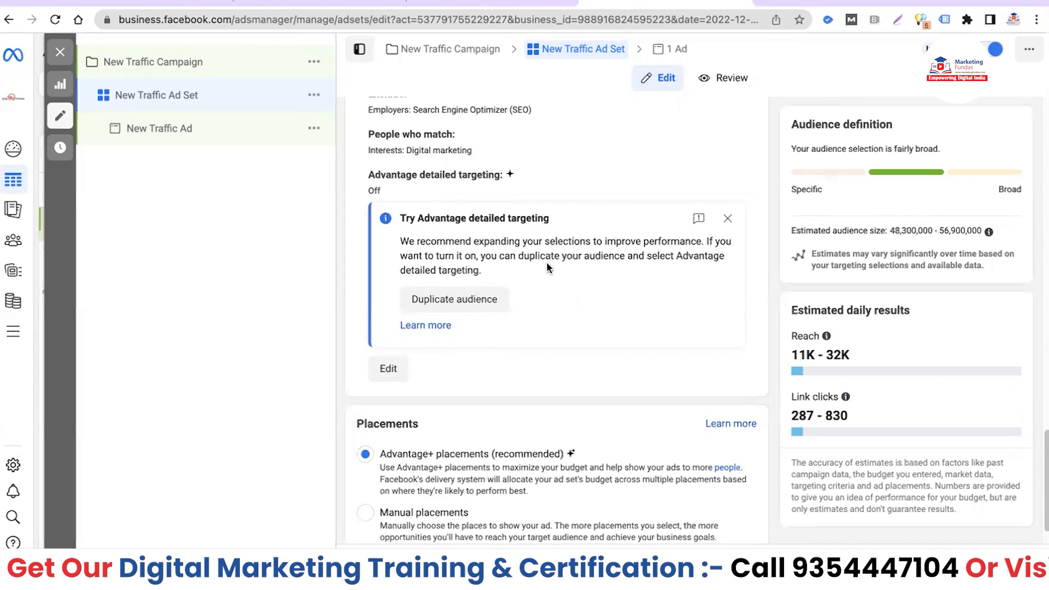
pyautogui.scroll(3, 546, 268)
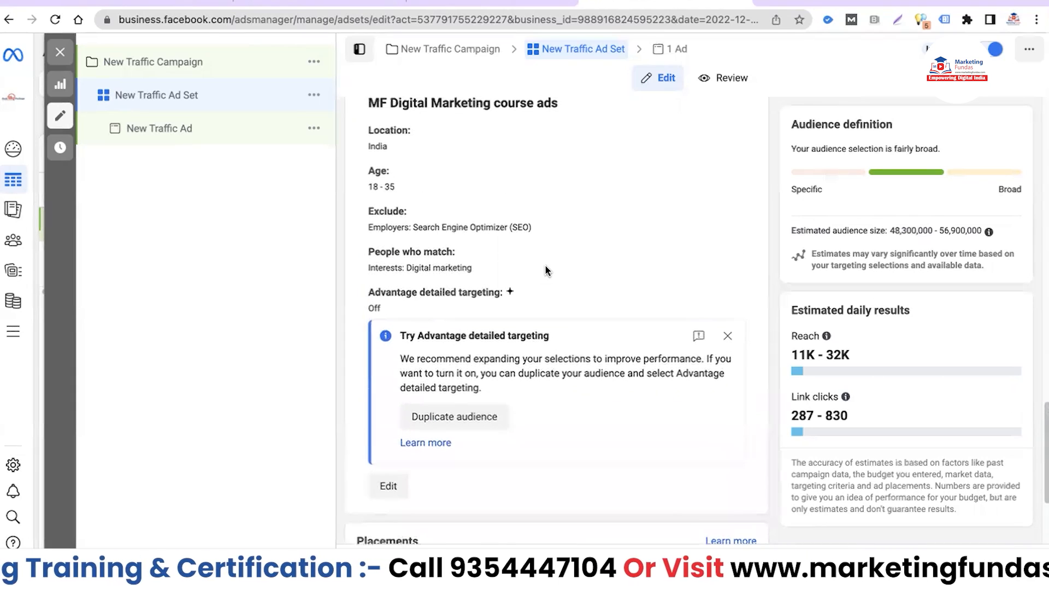